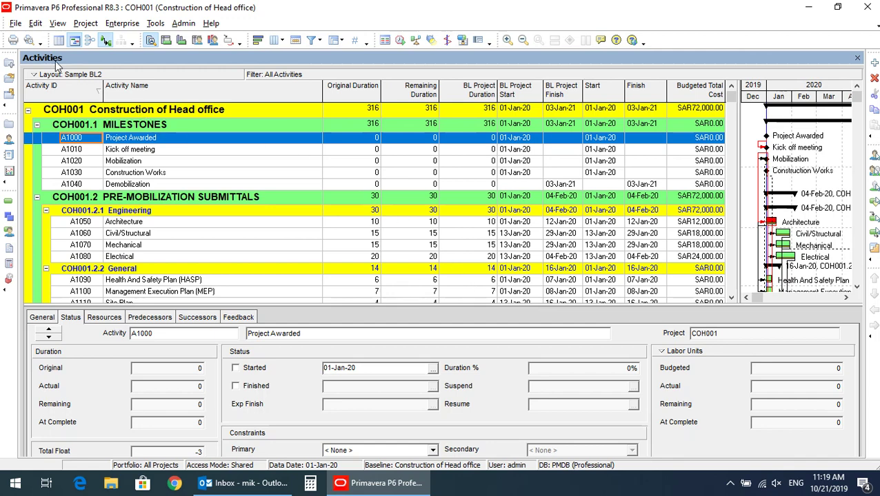
# Open the print preview of the Construction of Head office schedule and its Page Setup
pyautogui.click(14, 23)
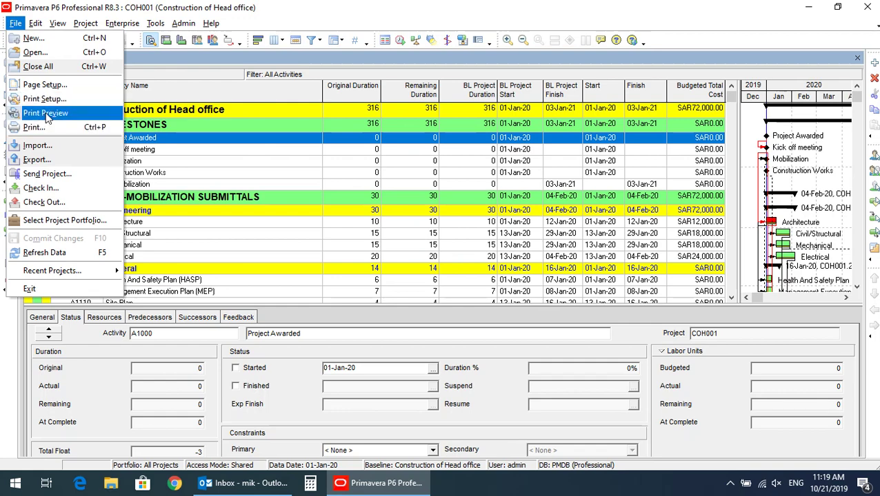
pyautogui.click(48, 117)
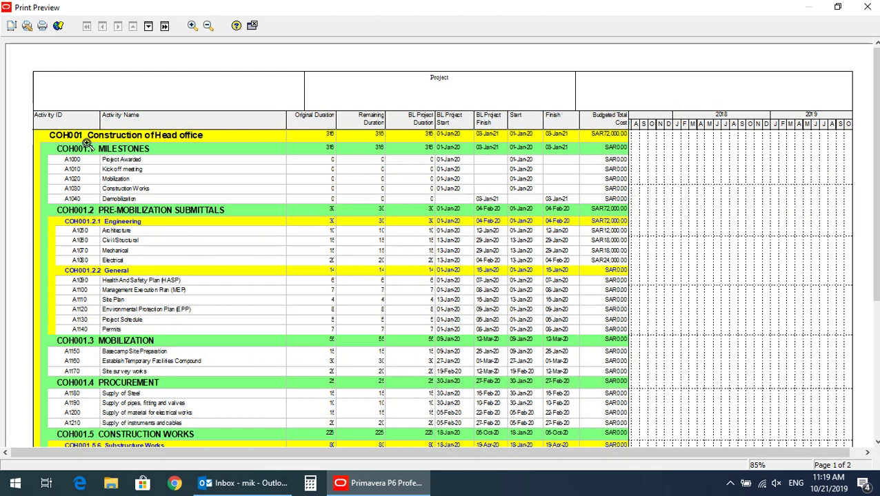
pyautogui.click(11, 28)
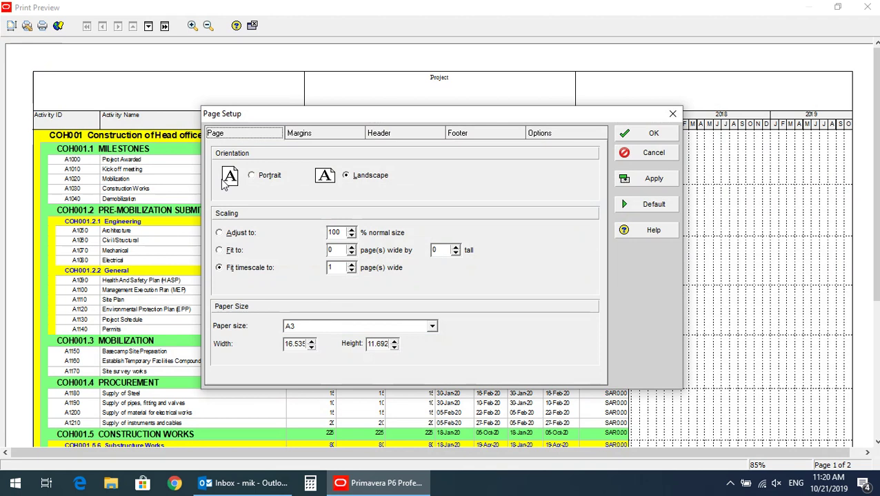
# Set the printout to Landscape orientation on A3 paper
pyautogui.click(346, 176)
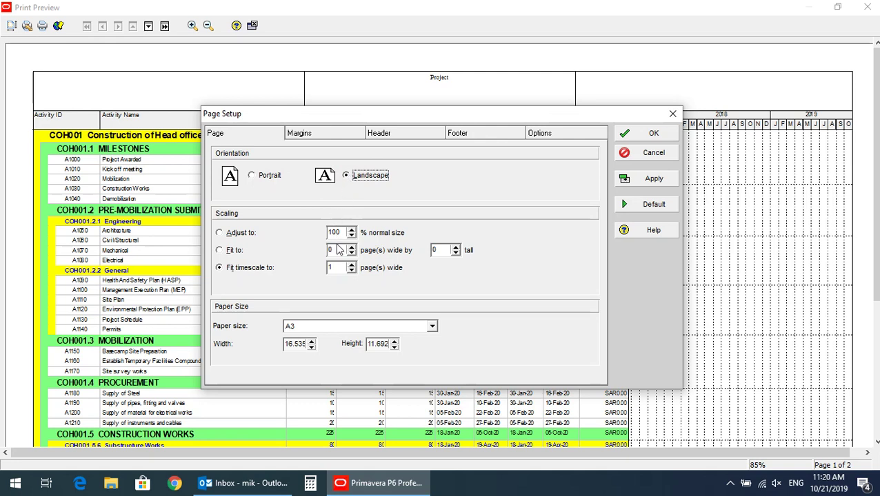
pyautogui.click(431, 328)
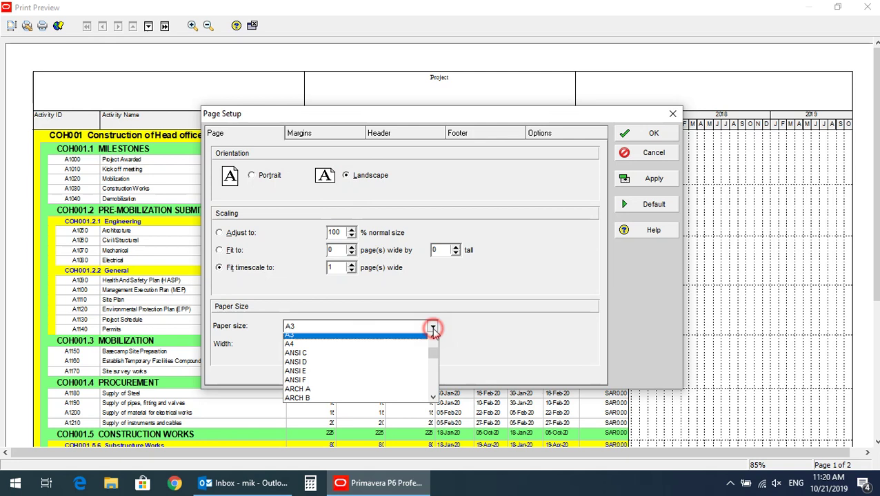
pyautogui.click(364, 339)
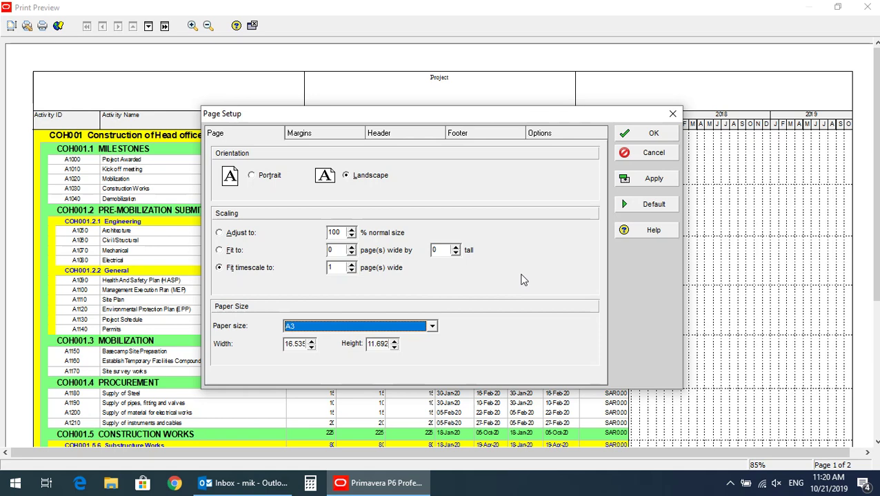
# Make header Section 1 a resized-to-fit picture of GAMEP logo.jpg
pyautogui.click(397, 137)
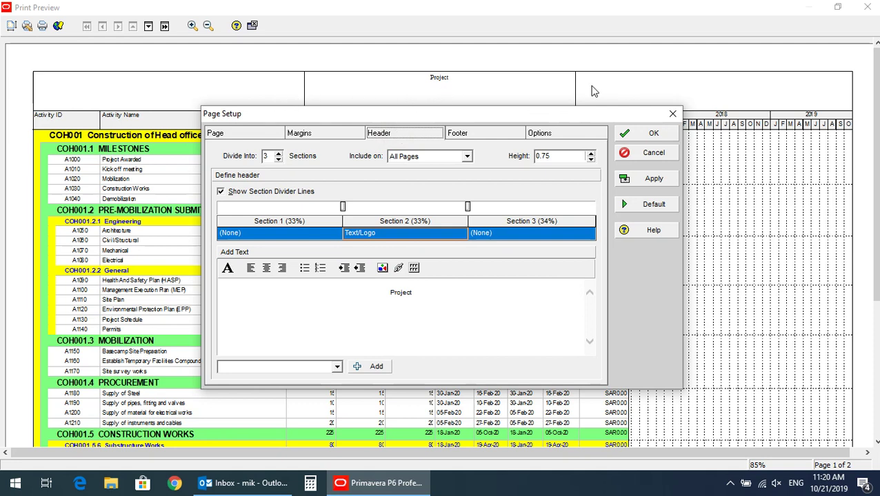
pyautogui.click(280, 232)
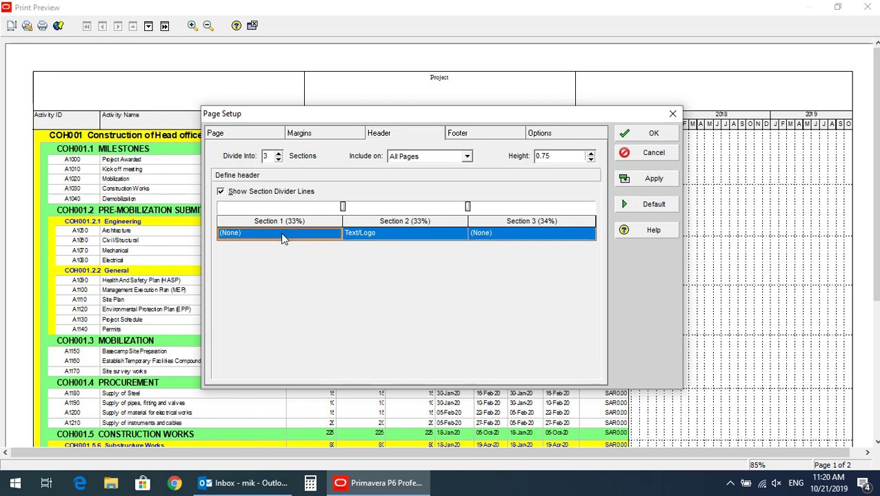
pyautogui.click(281, 233)
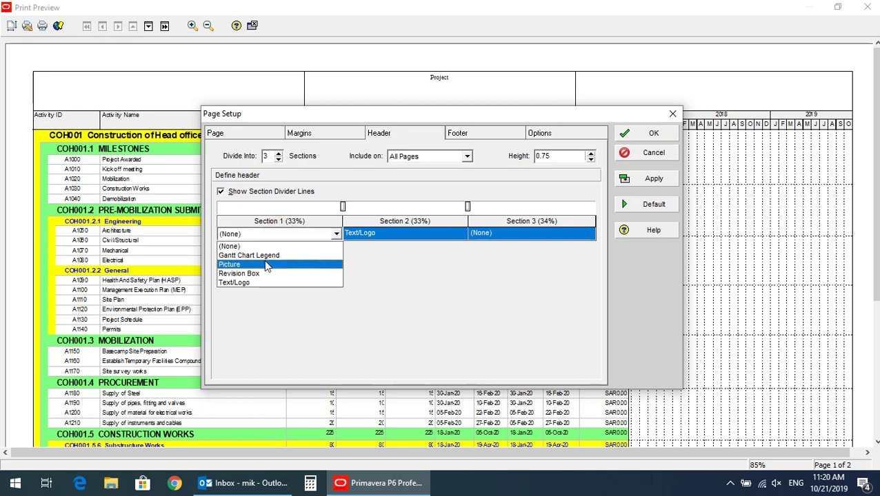
pyautogui.click(268, 264)
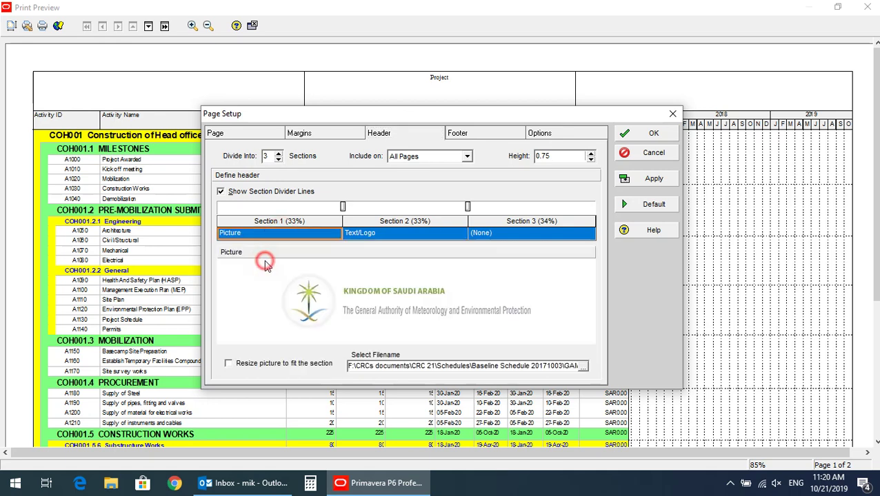
pyautogui.click(228, 365)
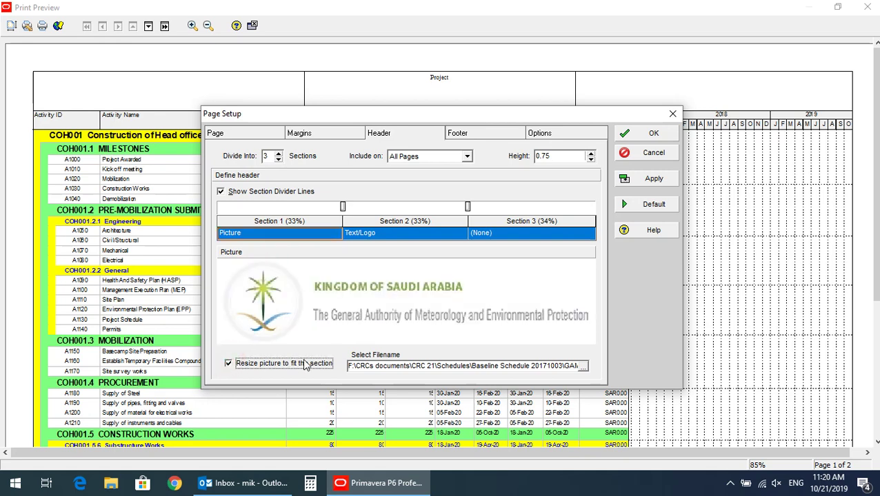
pyautogui.click(582, 366)
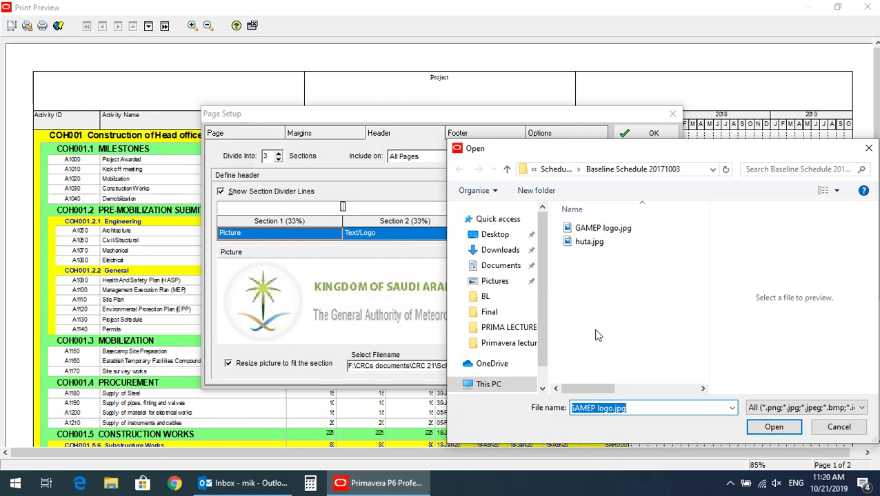
pyautogui.doubleClick(602, 230)
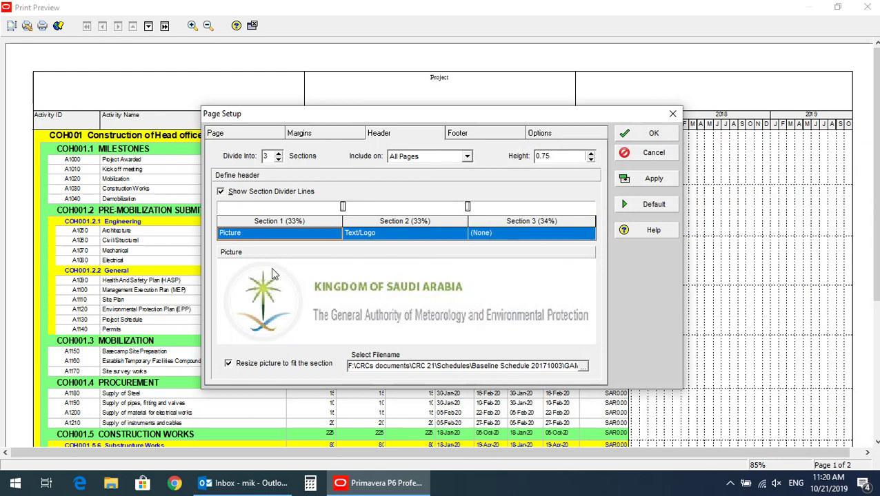
pyautogui.click(369, 233)
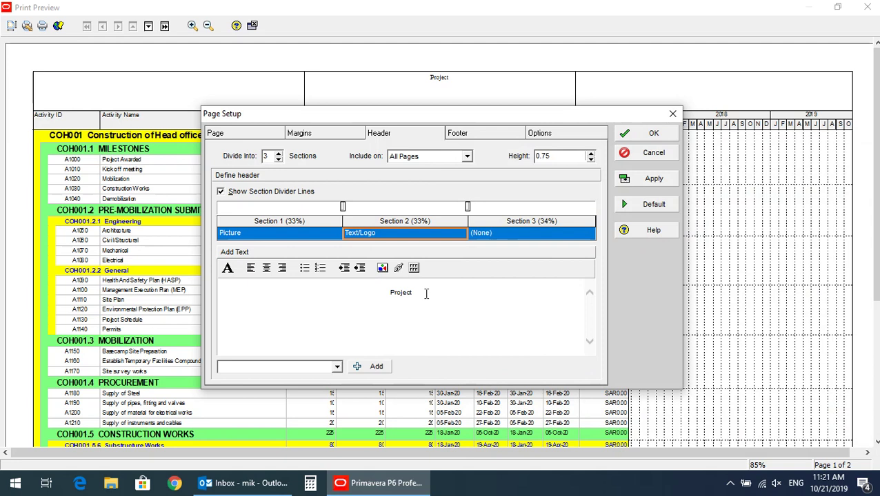
# Replace the header's Project text with the centred title 'Construction of Head office'
pyautogui.click(425, 293)
pyautogui.doubleClick(383, 293)
pyautogui.write('Cons')
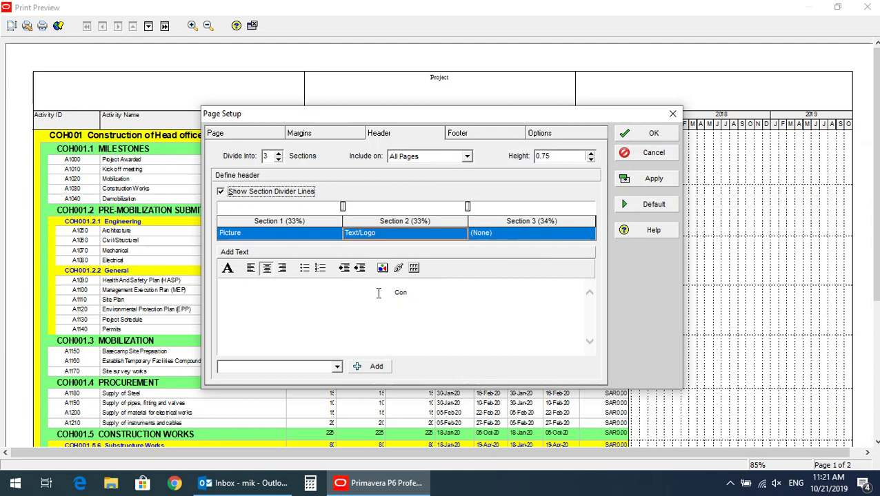
pyautogui.click(420, 293)
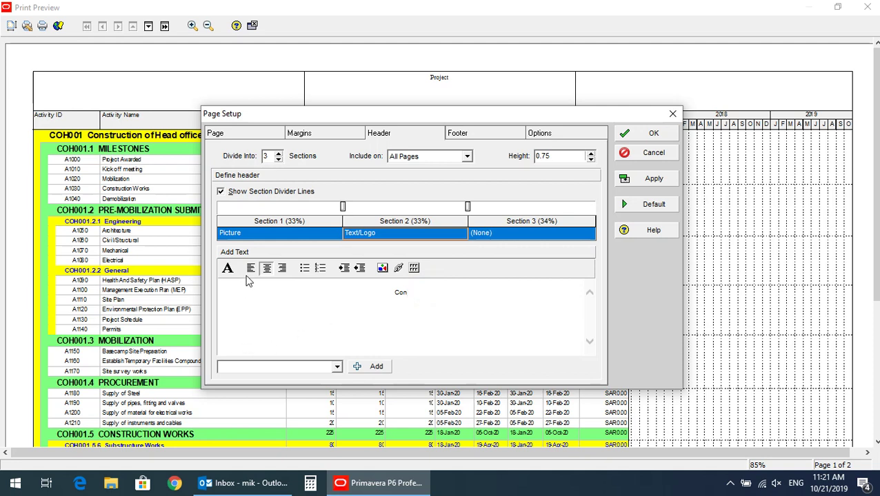
pyautogui.click(250, 269)
pyautogui.click(266, 269)
pyautogui.click(422, 292)
pyautogui.write('struction of Head office')
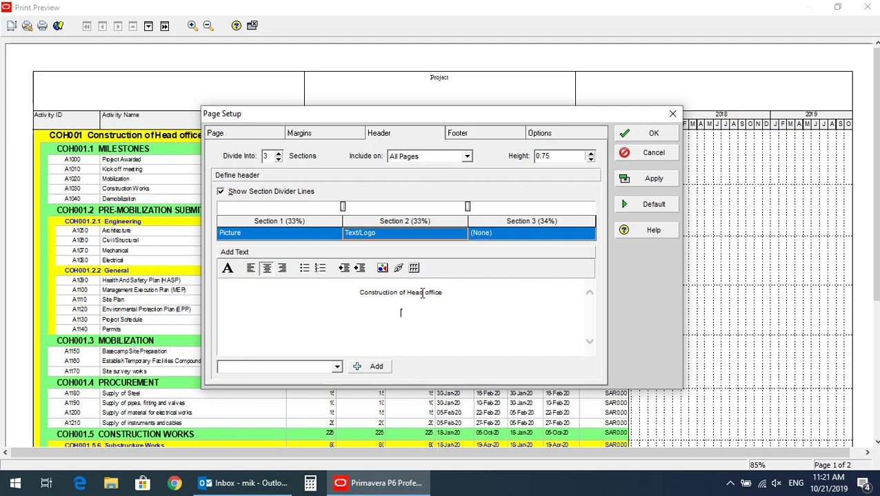
# Add a centred 'Baseline Schedule' line beneath and confirm the Arial 8 font
pyautogui.write('Baseline Schedule')
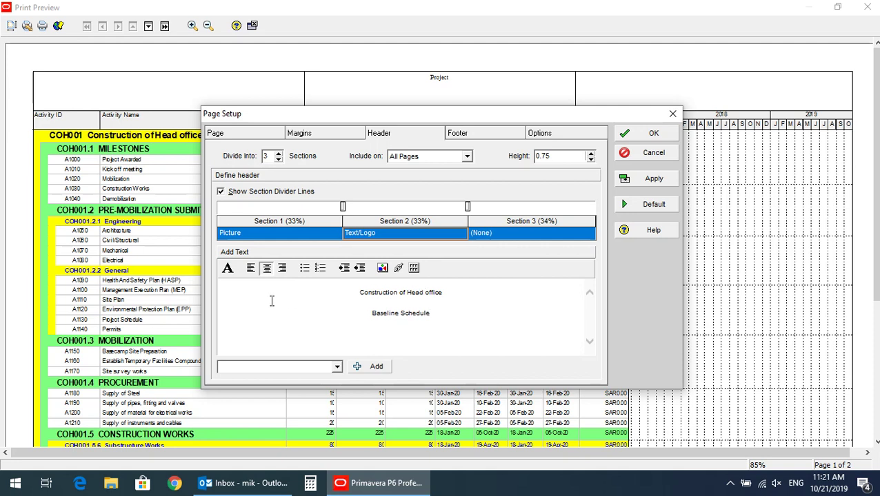
pyautogui.click(251, 268)
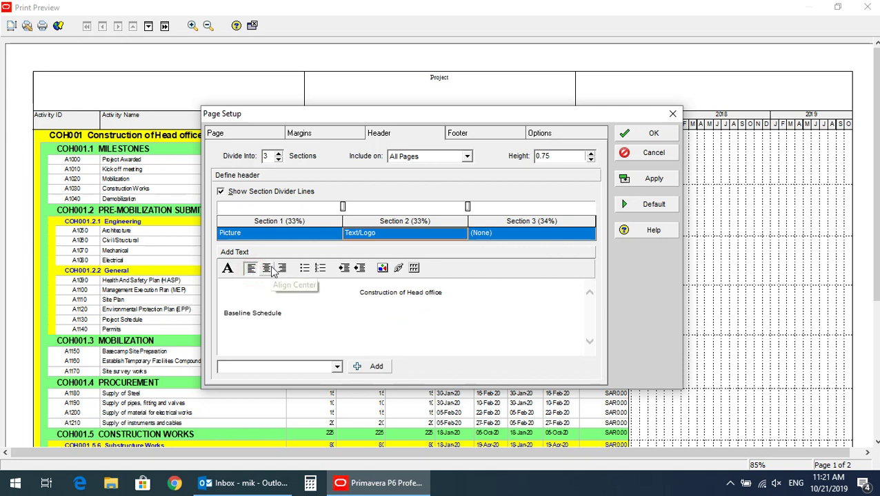
pyautogui.click(273, 271)
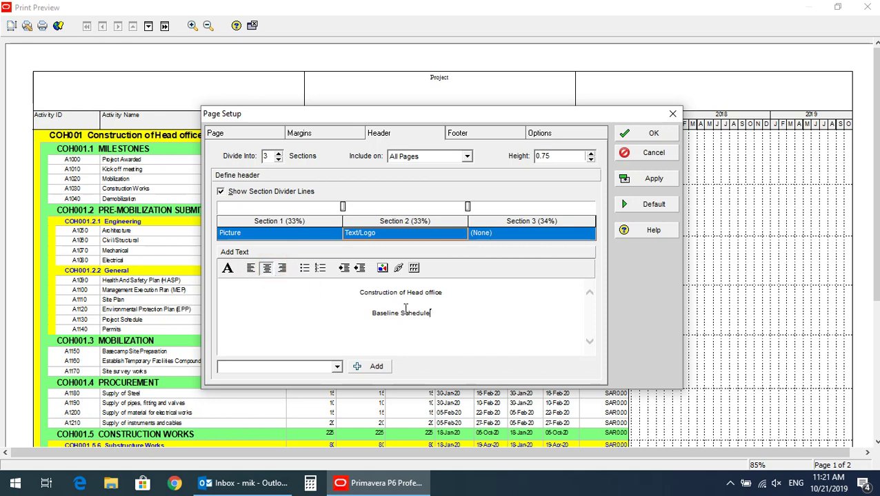
pyautogui.click(228, 269)
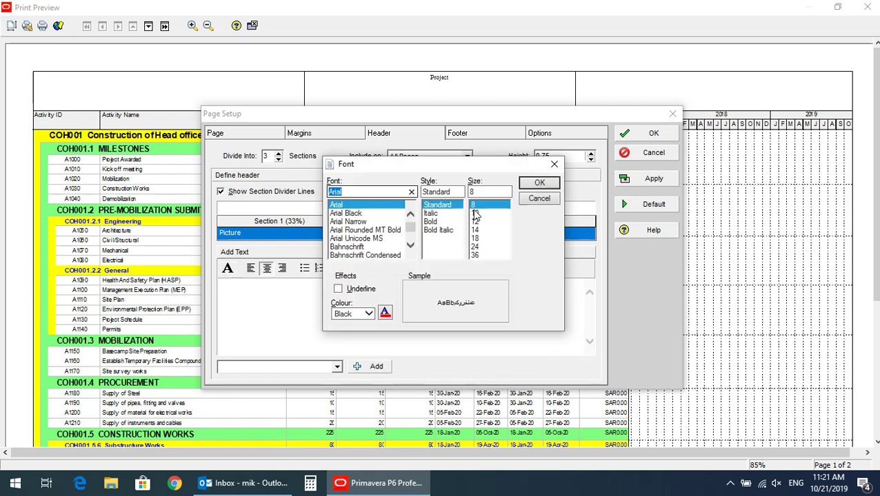
pyautogui.click(538, 185)
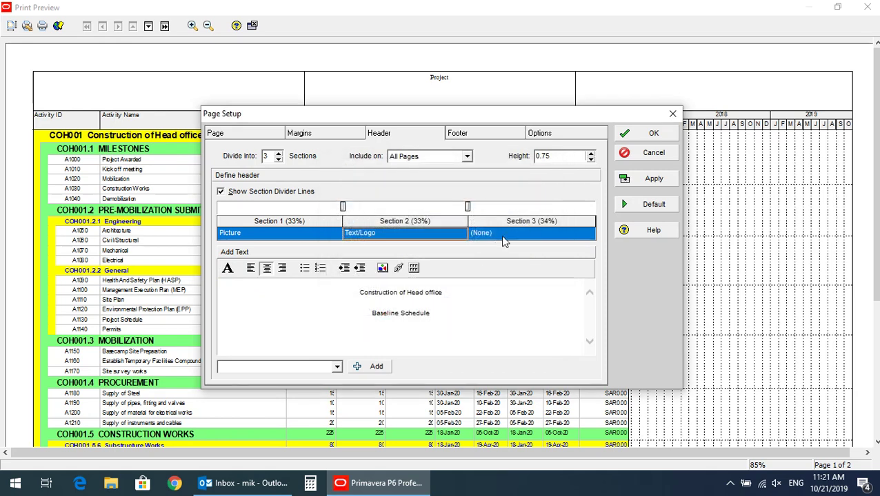
# Set header Section 3 to the huta.jpg picture, then apply and close Page Setup
pyautogui.click(507, 236)
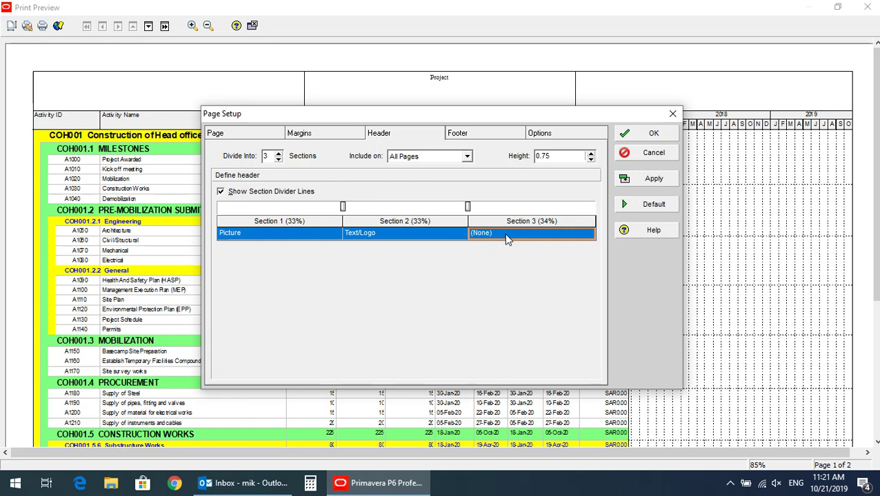
pyautogui.click(507, 235)
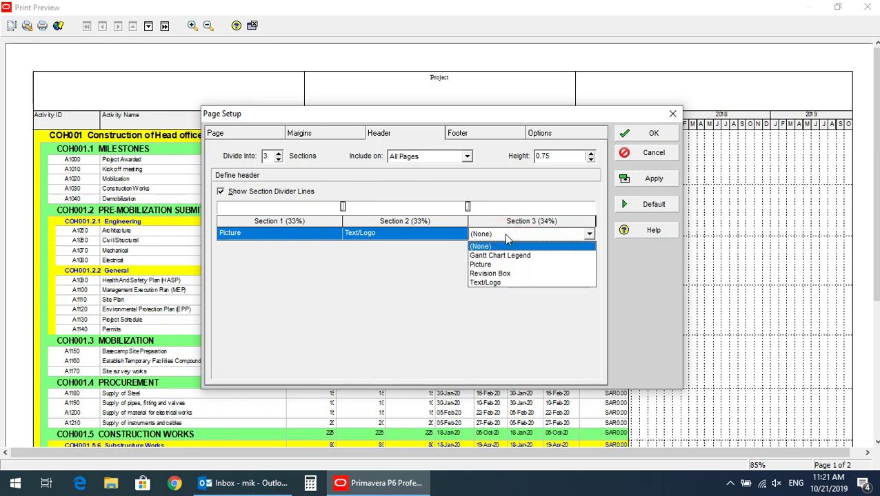
pyautogui.click(496, 265)
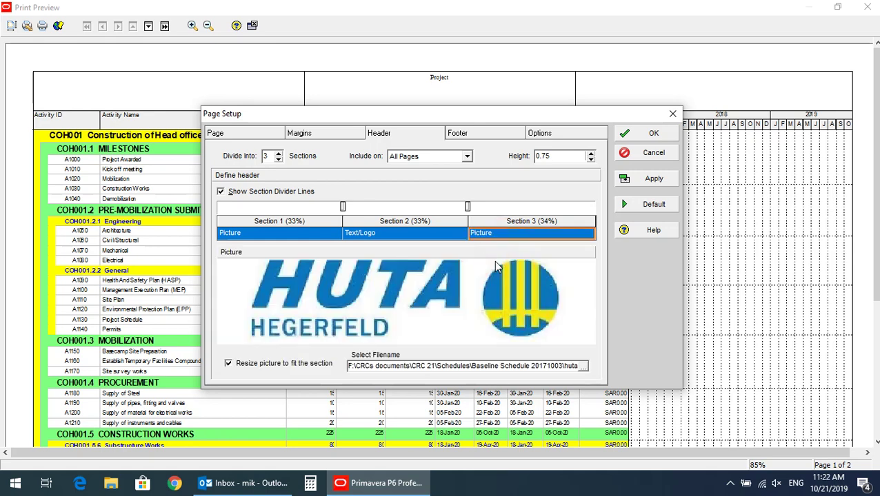
pyautogui.click(582, 367)
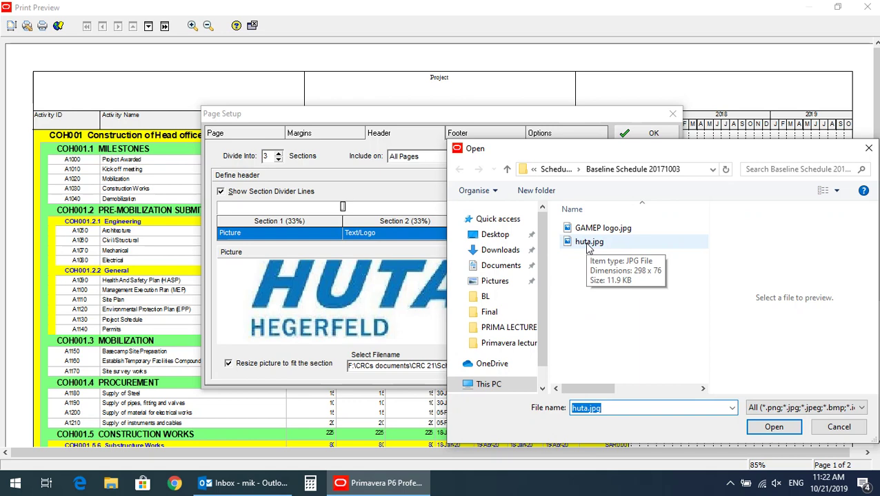
pyautogui.doubleClick(588, 245)
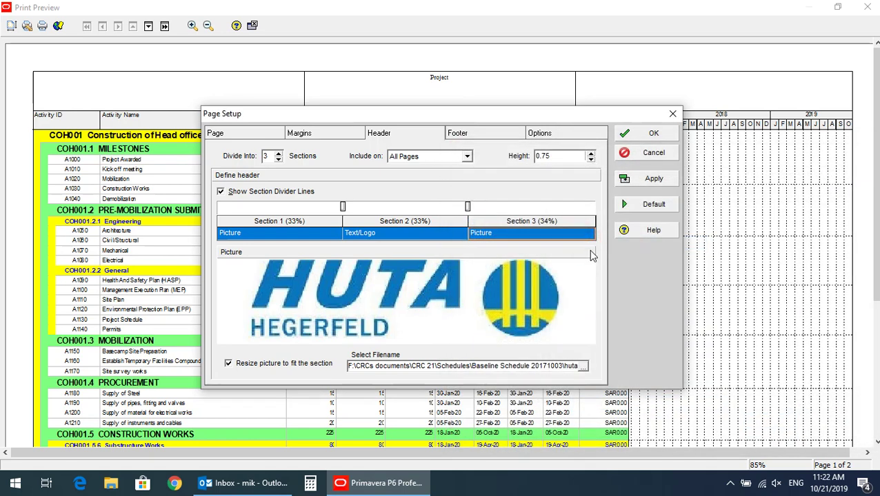
pyautogui.click(648, 180)
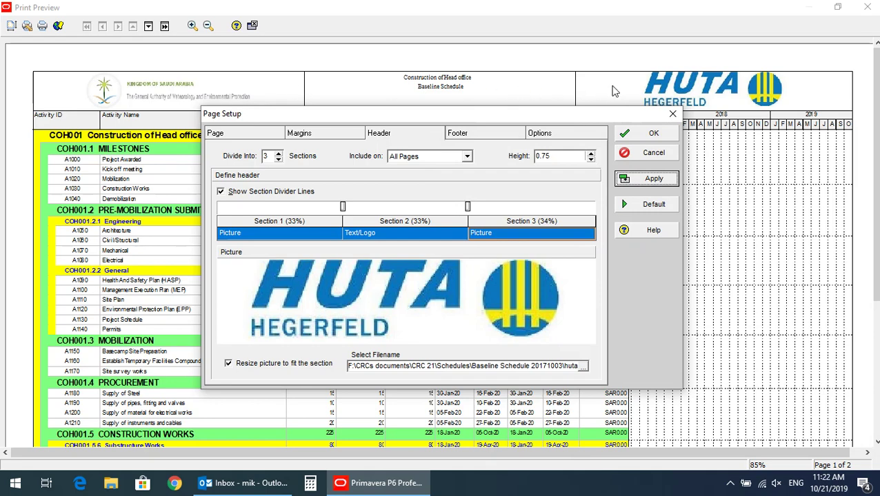
pyautogui.click(638, 133)
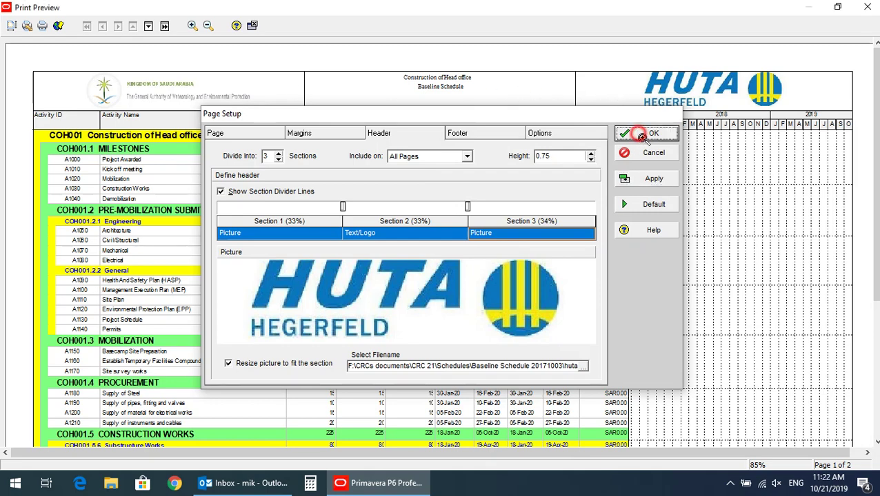
# Reopen Page Setup on the Footer tab
pyautogui.scroll(-5, 869, 137)
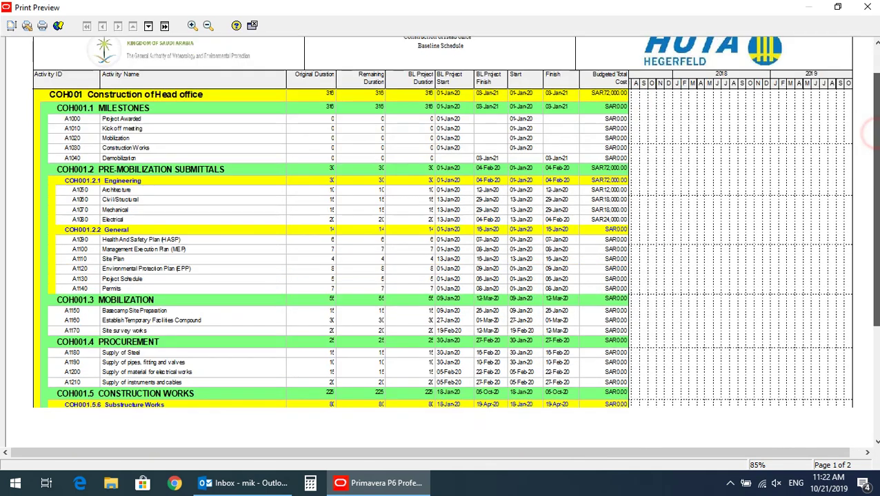
pyautogui.scroll(-2, 441, 234)
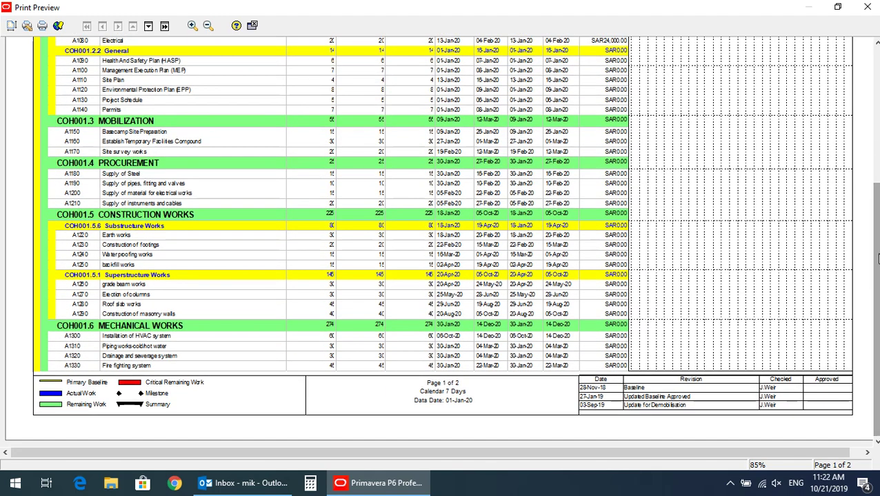
pyautogui.click(11, 25)
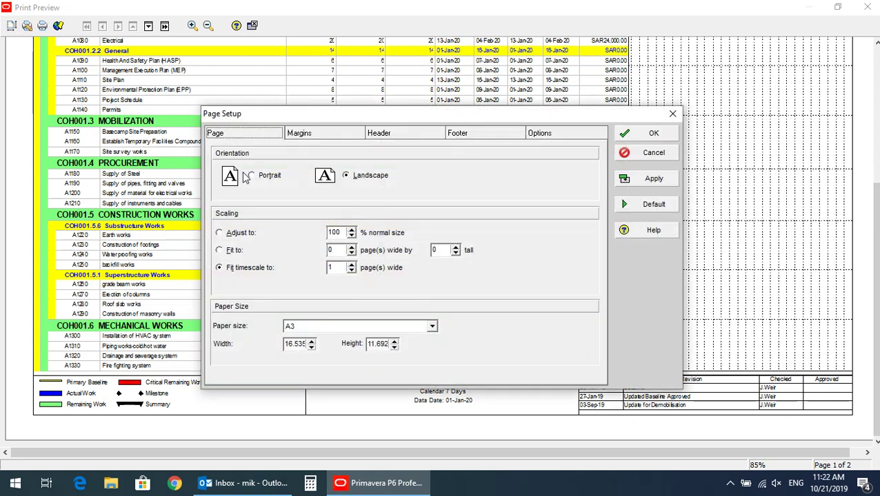
pyautogui.click(471, 132)
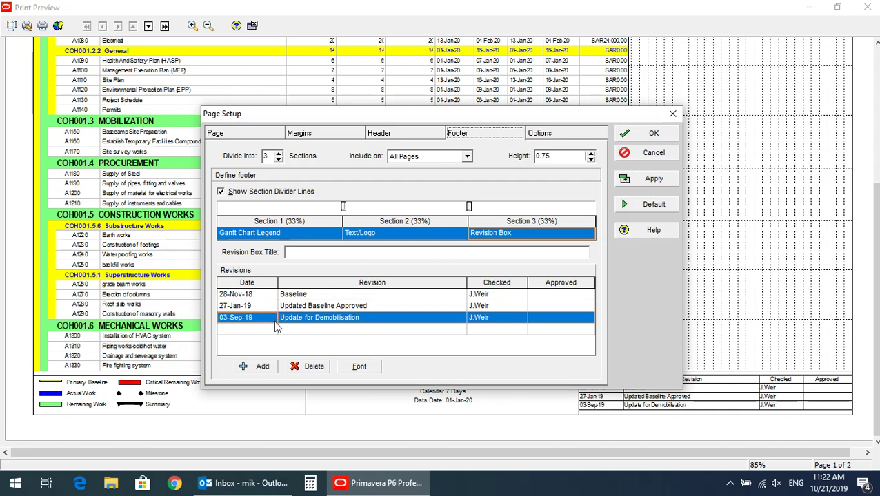
# Clear the checker, Update for Demobilisation description and date of the 03-Sep-19 revision
pyautogui.click(499, 319)
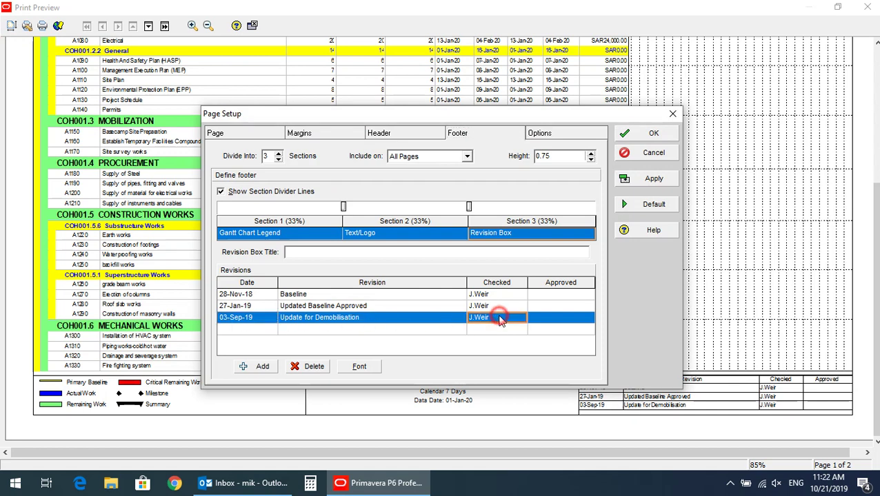
pyautogui.press('Delete')
pyautogui.click(443, 322)
pyautogui.press('Delete')
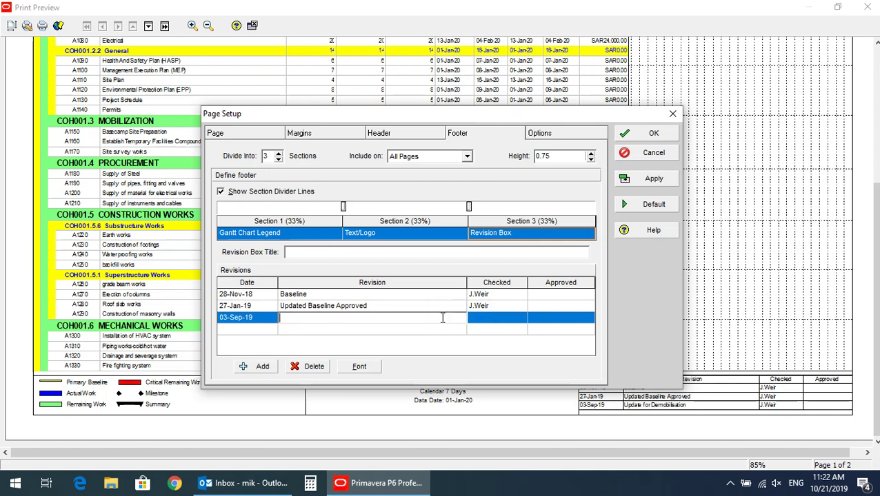
pyautogui.click(270, 321)
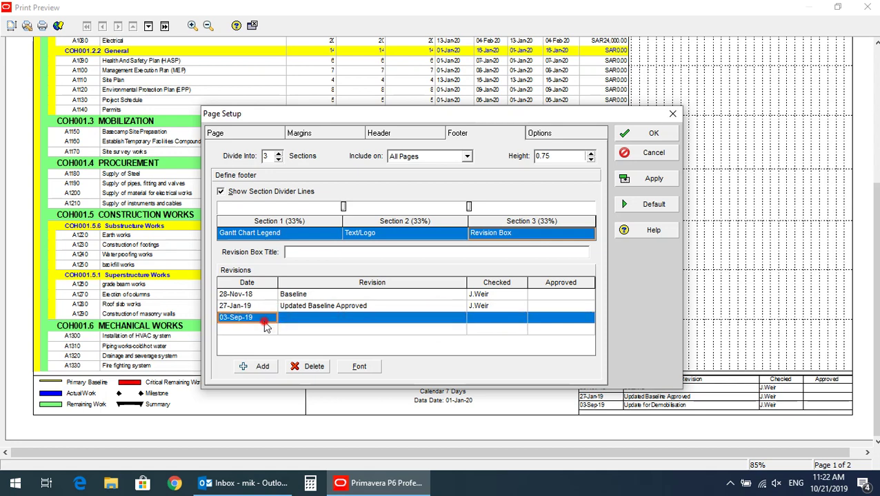
pyautogui.click(266, 322)
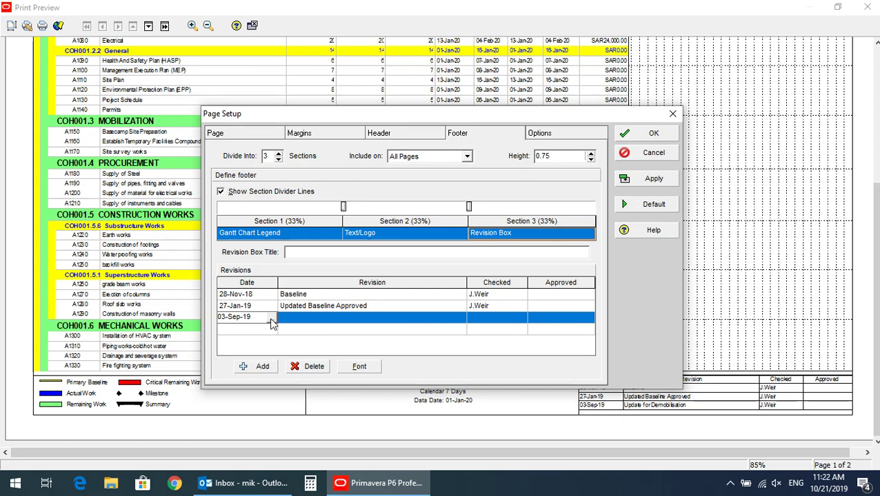
pyautogui.click(273, 321)
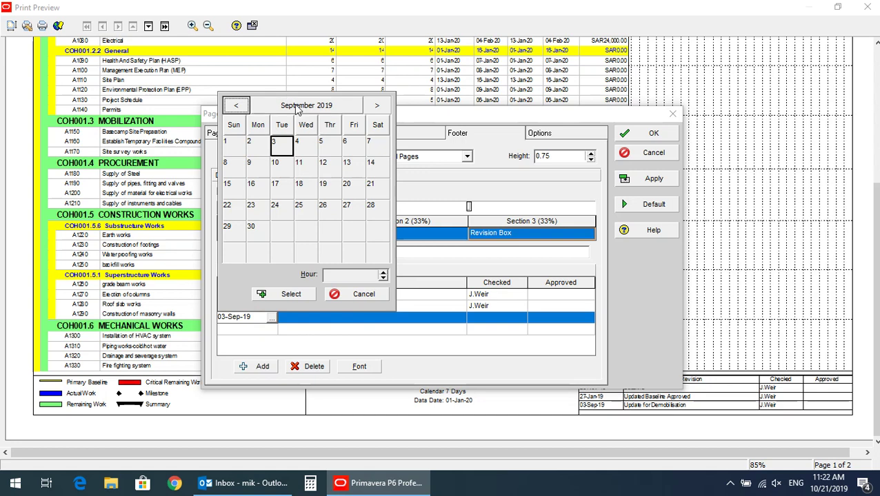
pyautogui.click(361, 295)
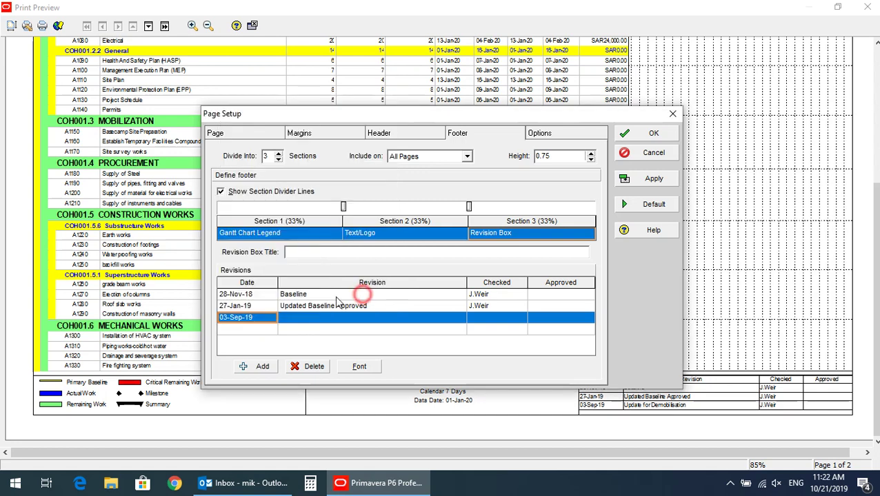
pyautogui.click(250, 318)
pyautogui.click(254, 318)
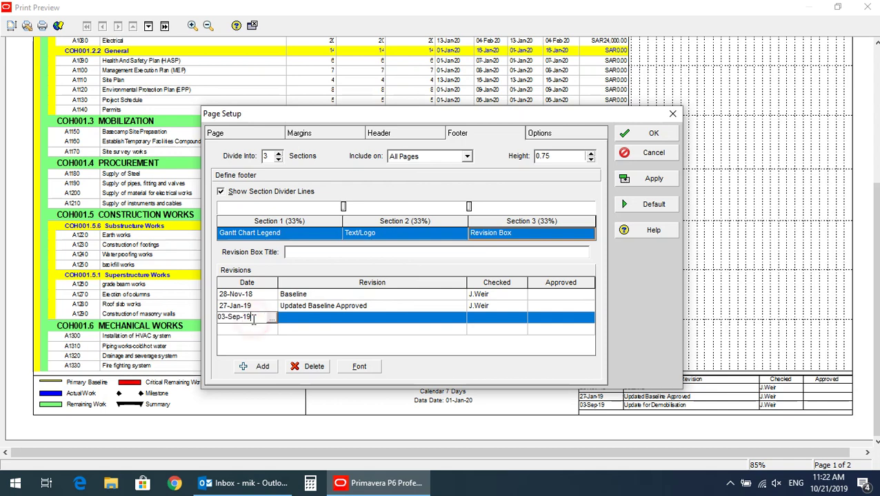
pyautogui.press('BackSpace')
pyautogui.press('BackSpace')
pyautogui.press('BackSpace')
pyautogui.press('BackSpace')
pyautogui.press('BackSpace')
pyautogui.press('BackSpace')
pyautogui.press('BackSpace')
pyautogui.press('BackSpace')
pyautogui.click(247, 333)
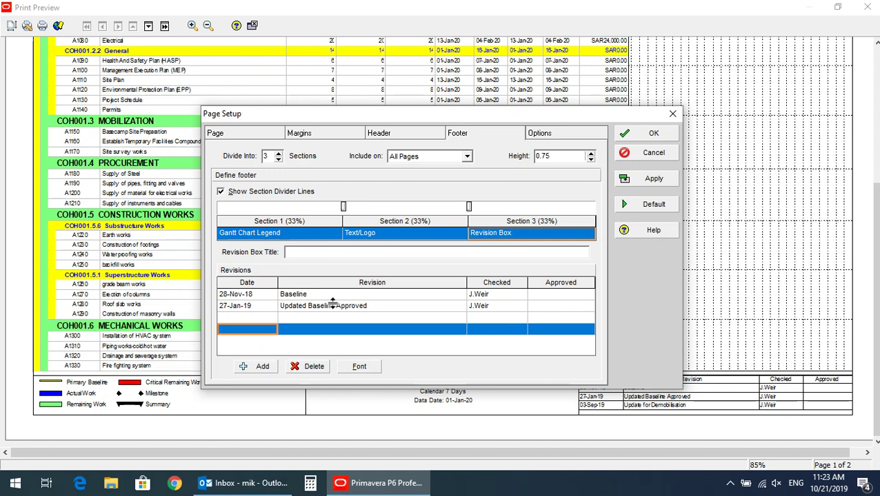
# Clear the checker, description and date of the 27-Jan-19 revision row
pyautogui.click(505, 307)
pyautogui.click(505, 308)
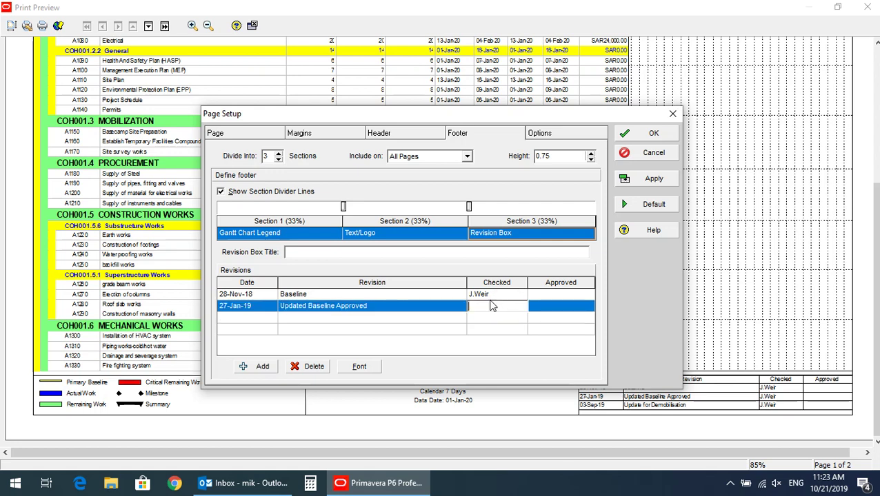
pyautogui.click(418, 307)
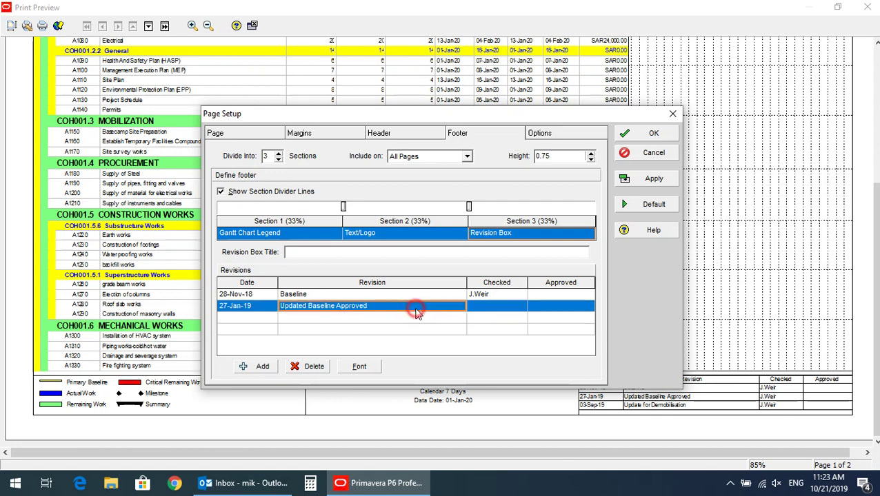
pyautogui.click(257, 308)
pyautogui.click(257, 308)
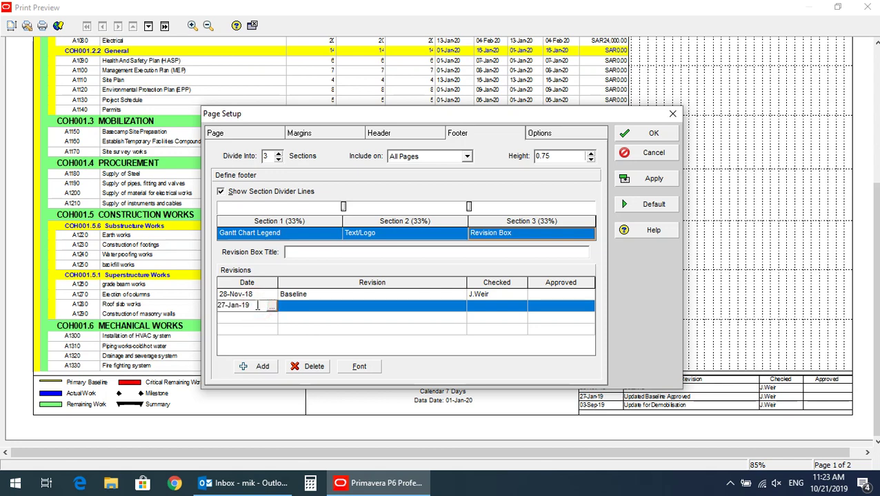
pyautogui.press('BackSpace')
pyautogui.press('BackSpace')
pyautogui.press('BackSpace')
pyautogui.press('BackSpace')
pyautogui.press('BackSpace')
pyautogui.press('BackSpace')
pyautogui.press('BackSpace')
pyautogui.press('BackSpace')
pyautogui.press('BackSpace')
pyautogui.click(324, 295)
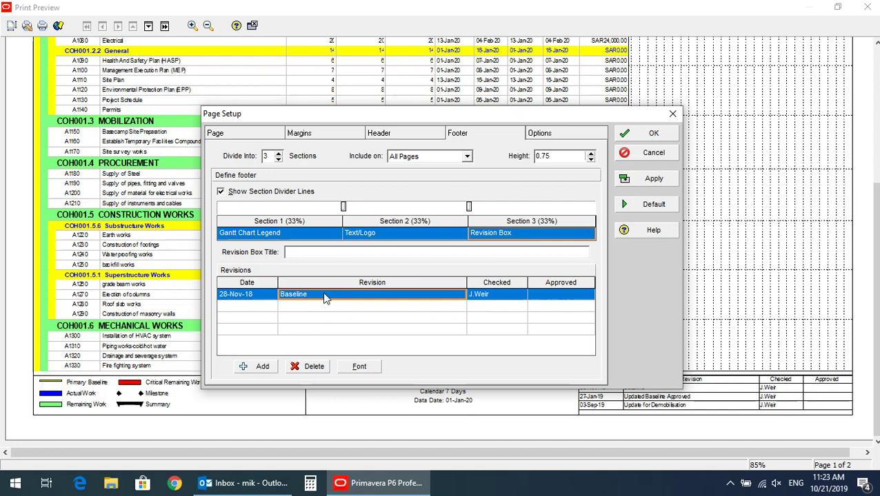
# Set the Baseline revision date to 21-Oct-19
pyautogui.click(273, 298)
pyautogui.click(273, 297)
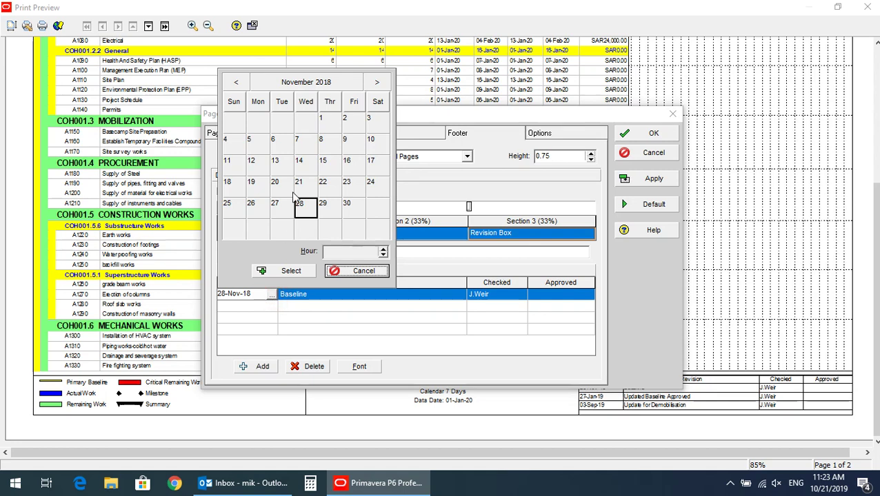
pyautogui.click(378, 82)
pyautogui.click(377, 82)
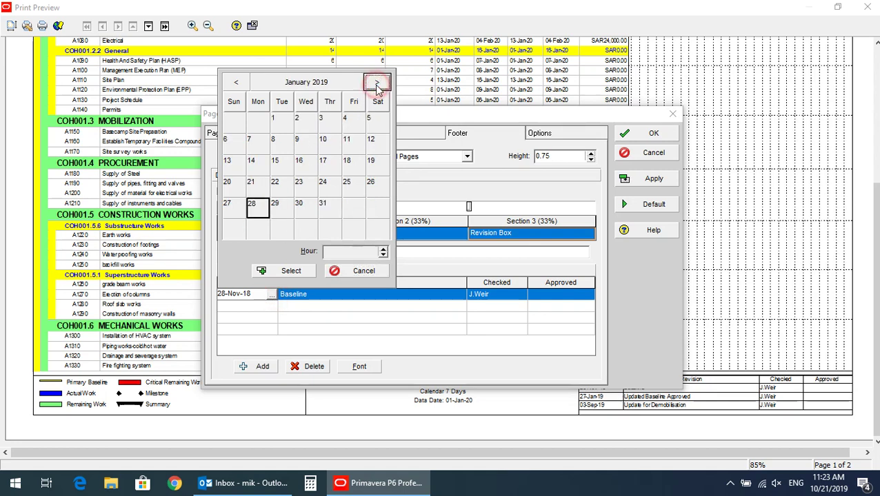
pyautogui.click(377, 83)
pyautogui.click(377, 83)
pyautogui.click(377, 83)
pyautogui.click(377, 83)
pyautogui.click(377, 83)
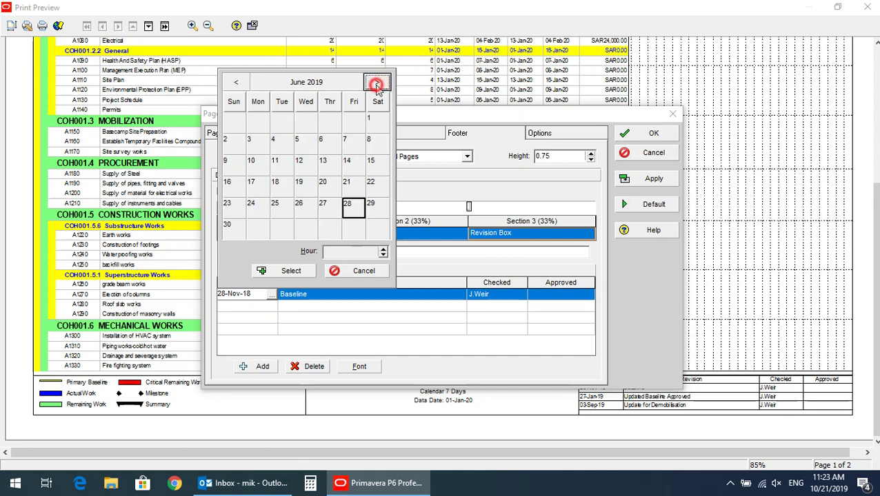
pyautogui.click(344, 84)
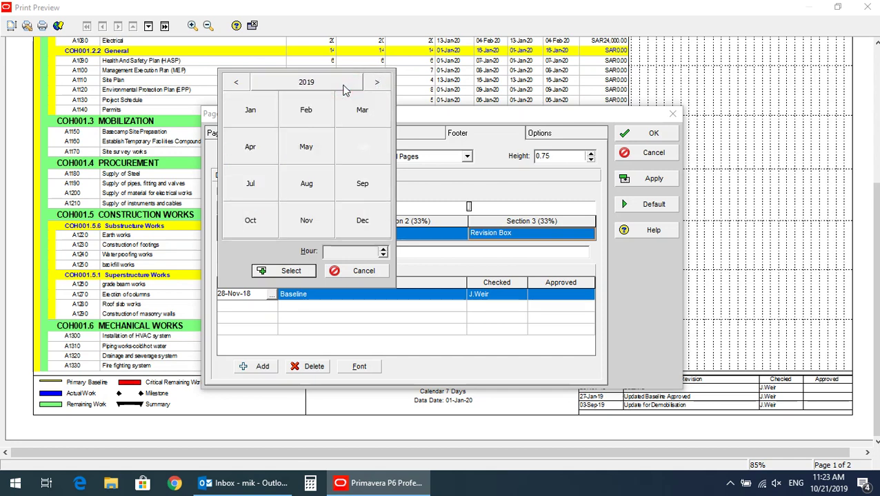
pyautogui.click(253, 220)
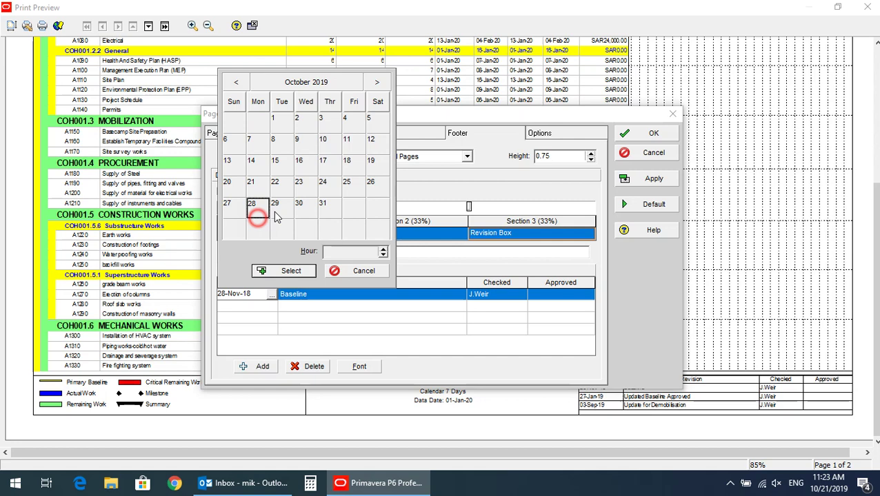
pyautogui.doubleClick(252, 183)
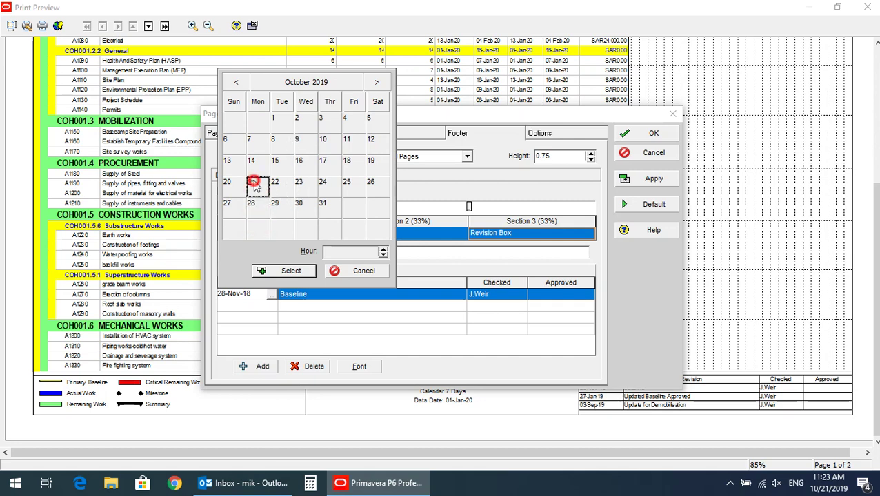
# Enter xyz as the Baseline revision's Checked value
pyautogui.click(494, 295)
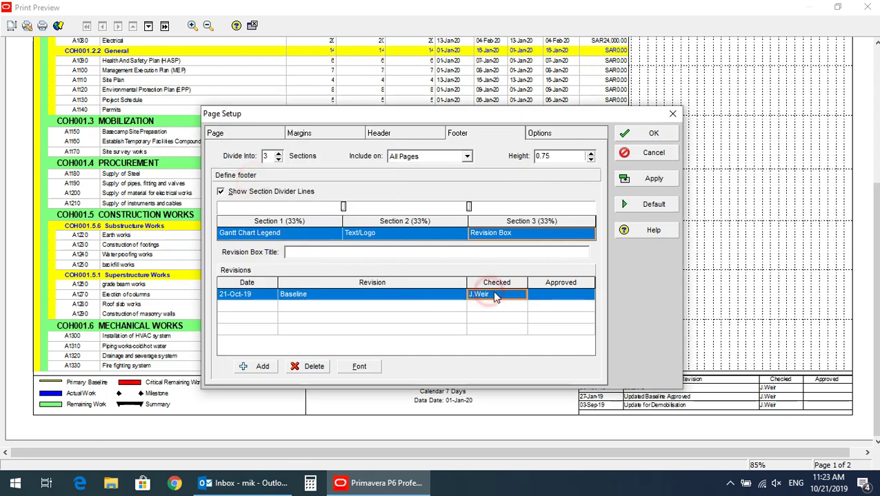
pyautogui.click(494, 295)
pyautogui.write('xyz')
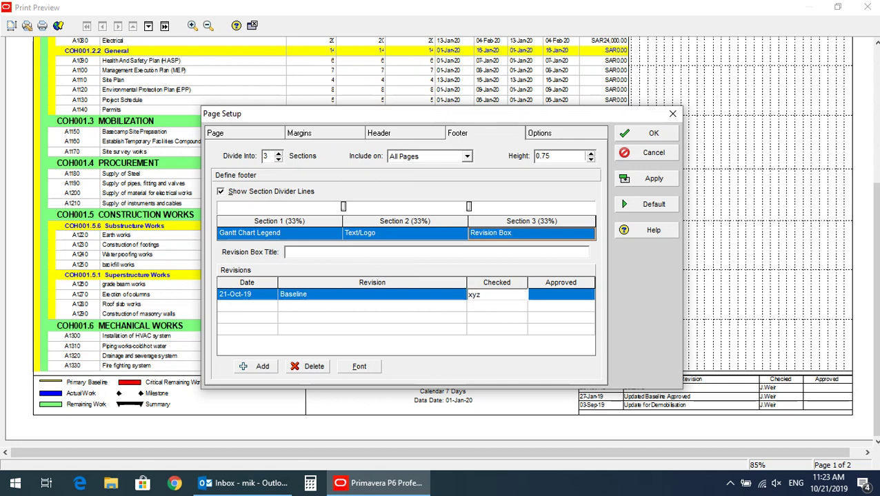
pyautogui.click(389, 251)
# Change the footer middle text's calendar from 7 to 6 days
pyautogui.click(388, 236)
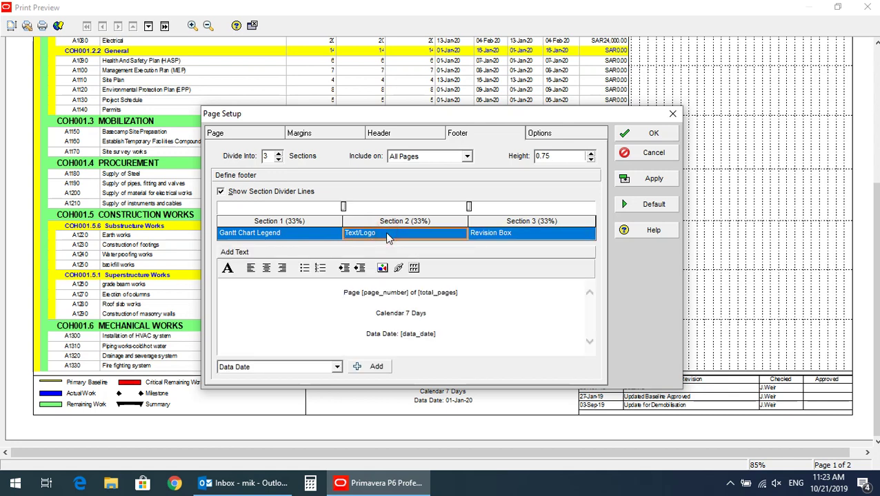
pyautogui.click(408, 313)
pyautogui.press('BackSpace')
pyautogui.write('6')
# Add a centred 'Finish:' line below 'Data Date: [data_date]'
pyautogui.moveTo(437, 334); pyautogui.dragTo(400, 335)
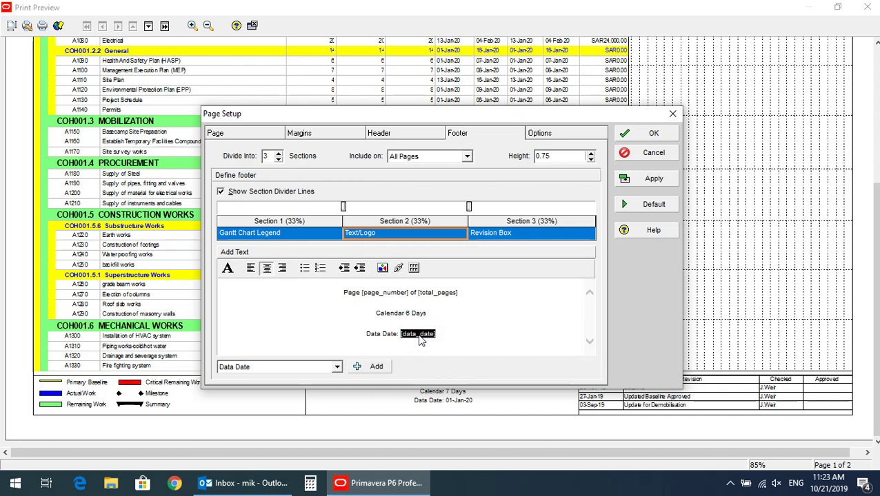
pyautogui.click(441, 335)
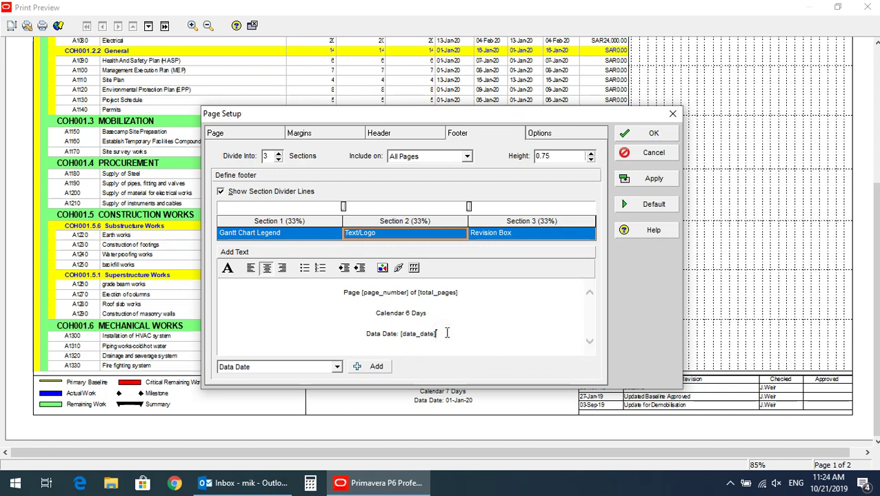
pyautogui.press('Return')
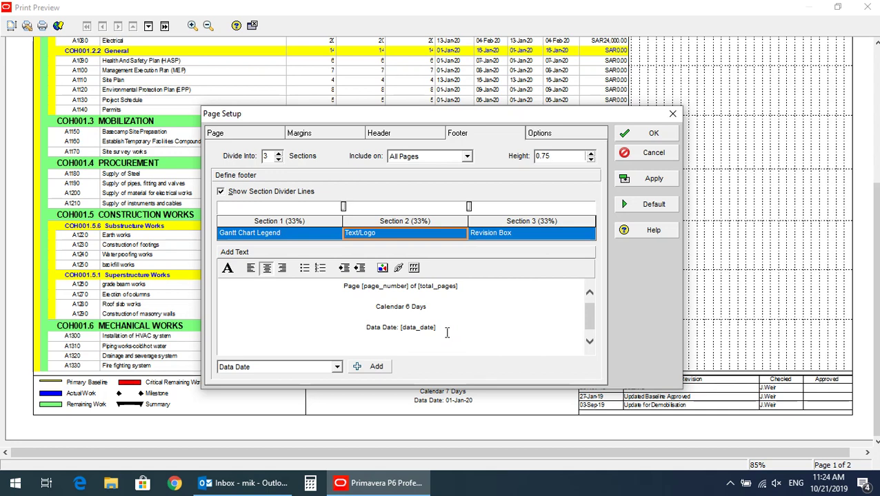
pyautogui.write('Finis')
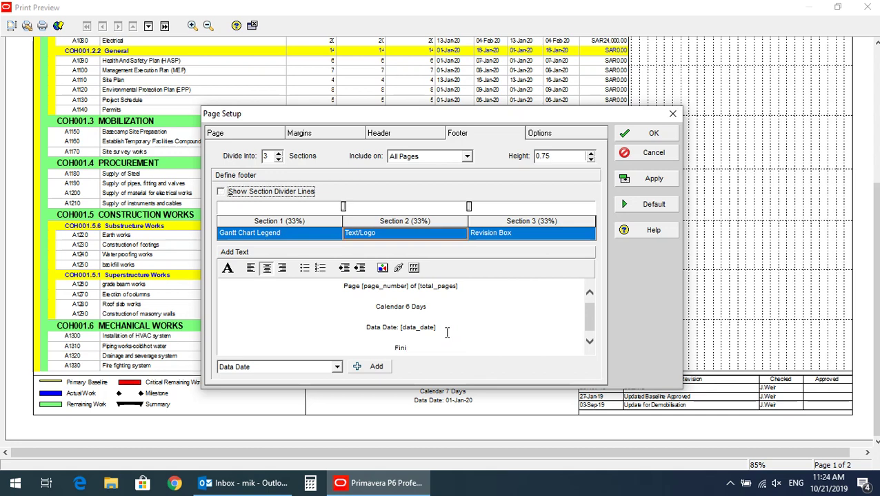
pyautogui.click(414, 347)
pyautogui.click(252, 269)
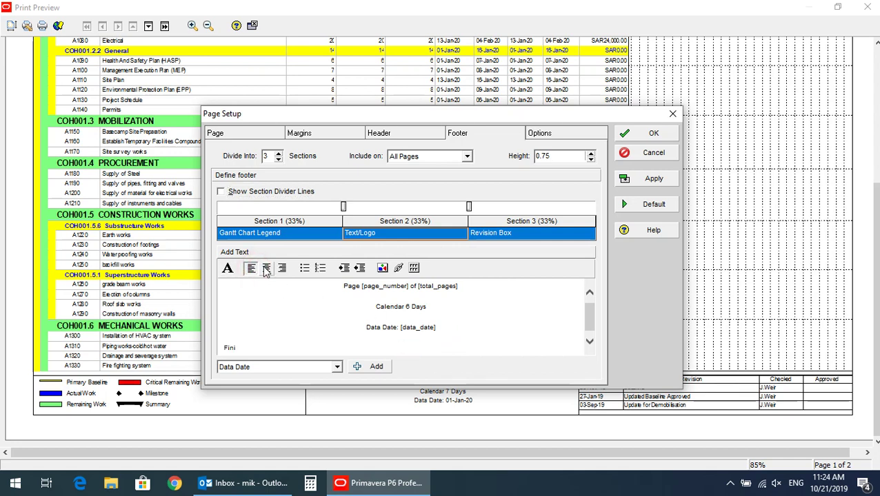
pyautogui.click(271, 273)
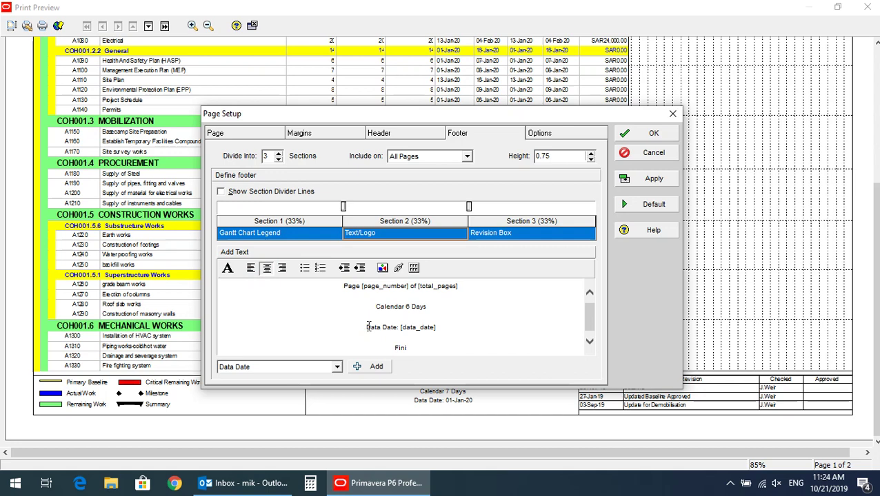
pyautogui.click(423, 347)
pyautogui.write('sh:')
# Insert the Project Finish field after 'Finish:' and apply, showing Finish: 03-Jan-21
pyautogui.click(336, 369)
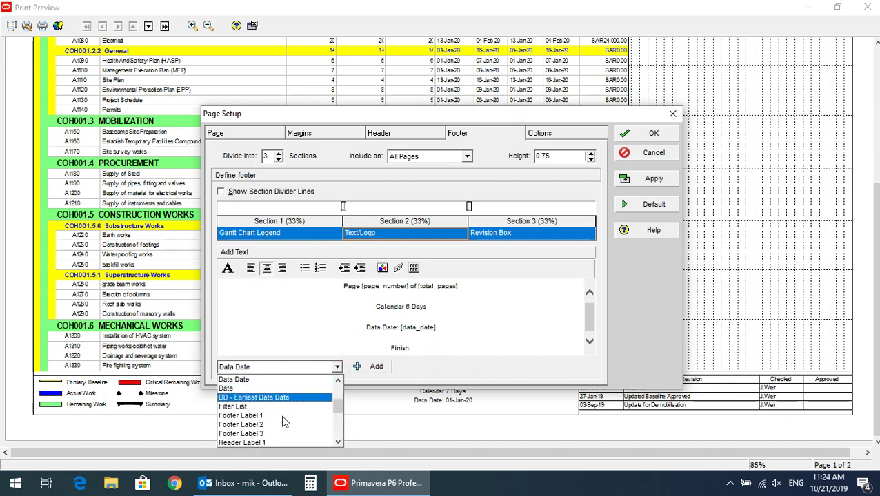
pyautogui.scroll(3, 283, 424)
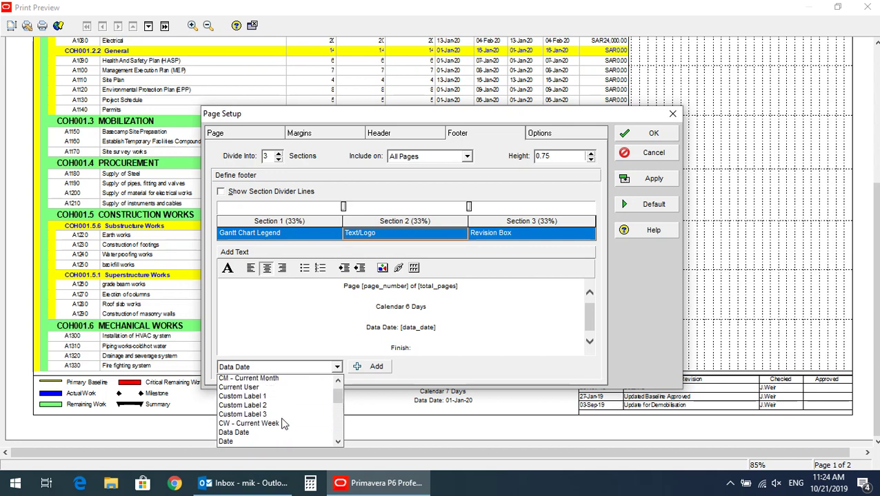
pyautogui.scroll(-2, 283, 424)
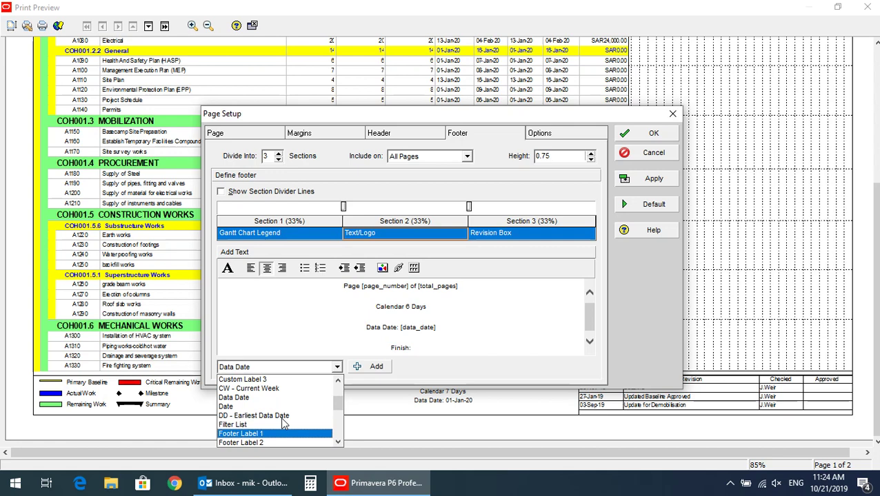
pyautogui.scroll(-5, 282, 424)
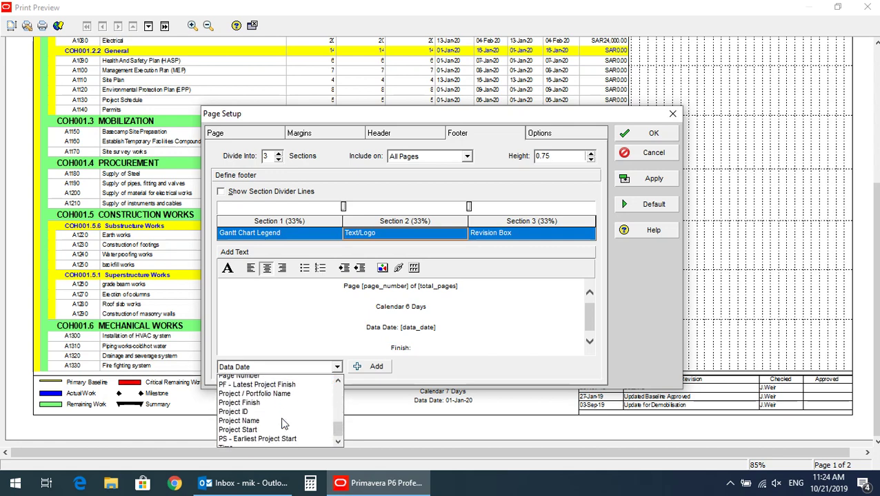
pyautogui.scroll(-1, 283, 424)
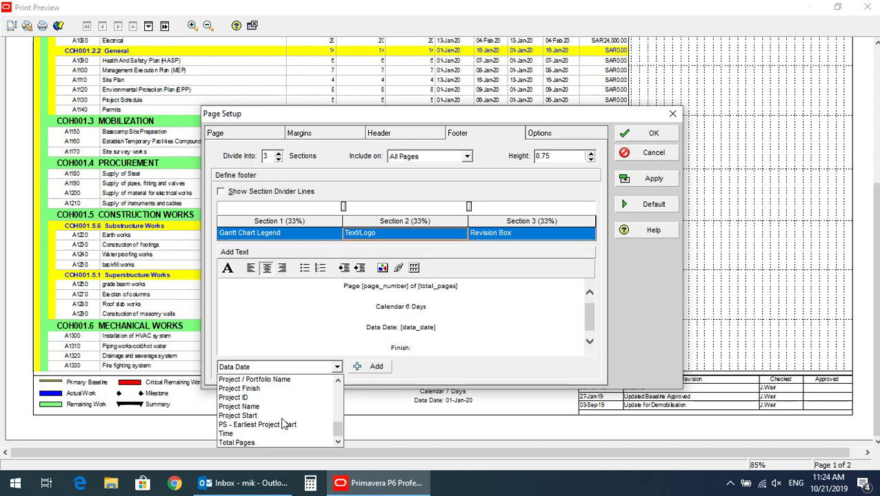
pyautogui.click(252, 389)
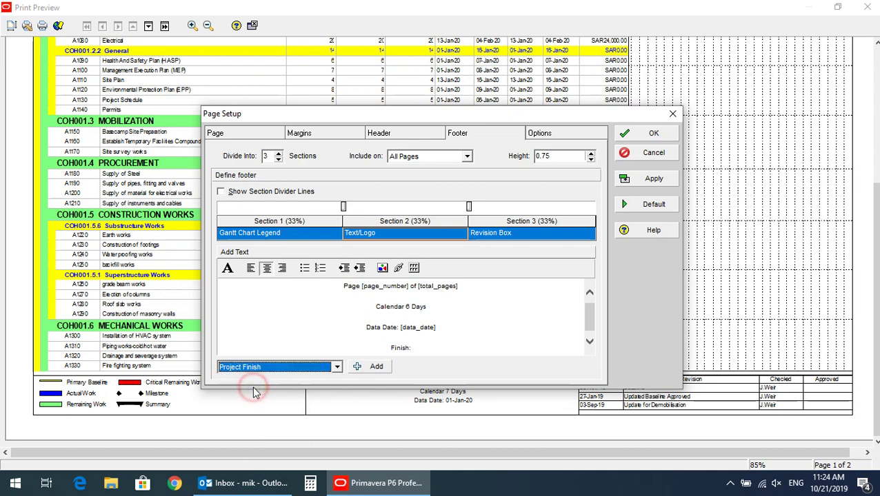
pyautogui.click(377, 366)
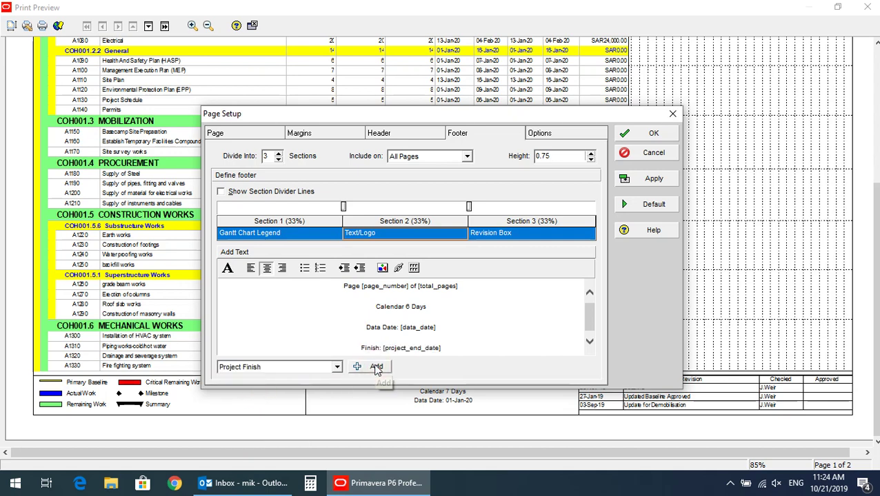
pyautogui.click(655, 179)
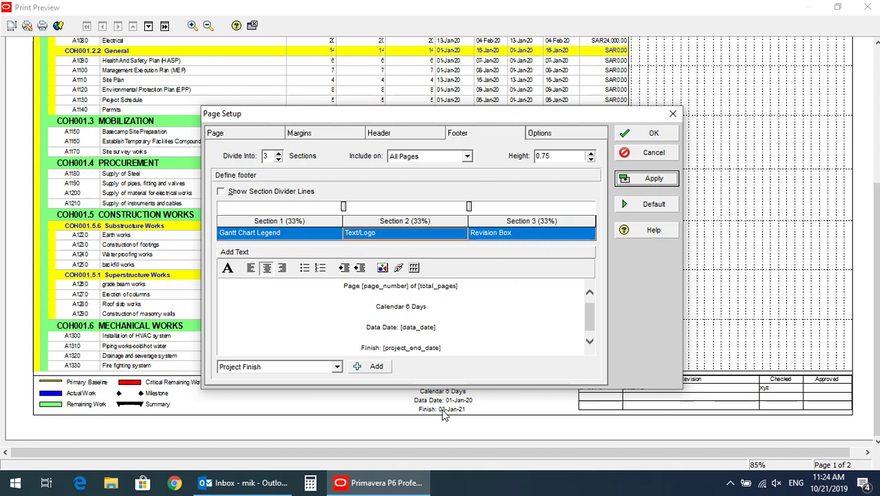
# Keep Gantt Chart Legend in footer Section 1 and confirm Page Setup with OK
pyautogui.click(302, 234)
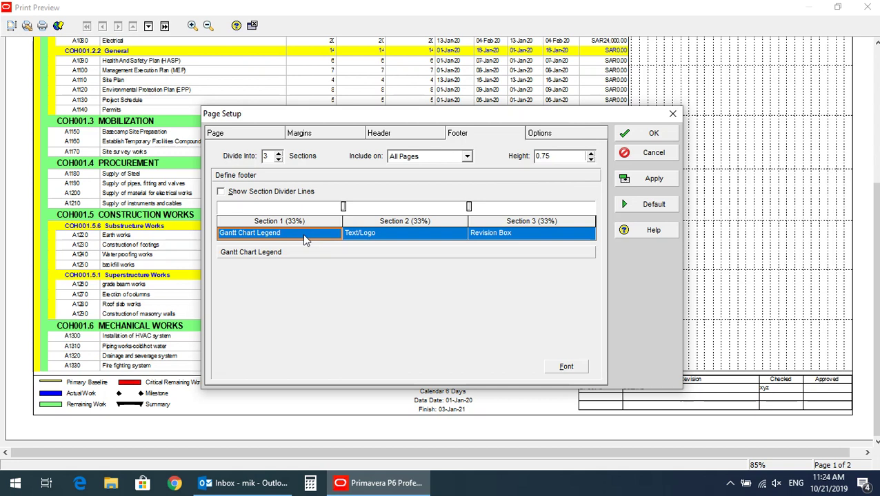
pyautogui.click(303, 235)
pyautogui.click(306, 238)
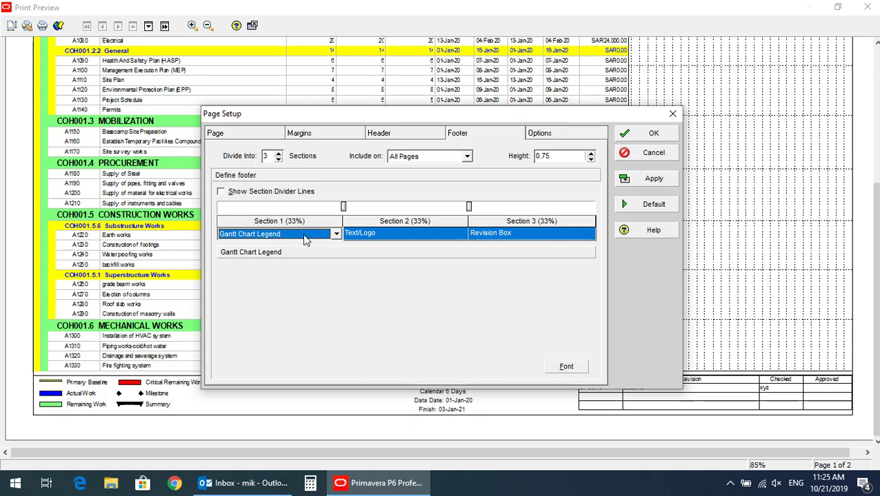
pyautogui.click(644, 134)
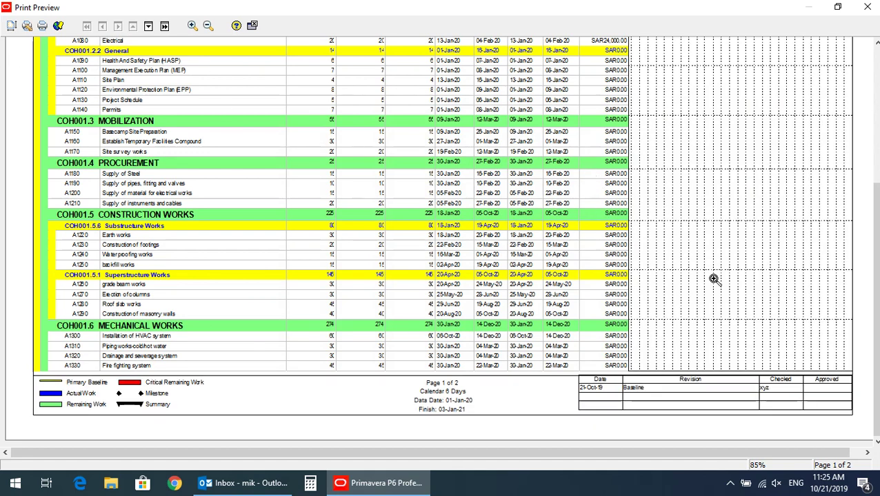
# In Page Setup Options, set a custom timescale start date of 01-Jan-20
pyautogui.moveTo(872, 243); pyautogui.dragTo(875, 138)
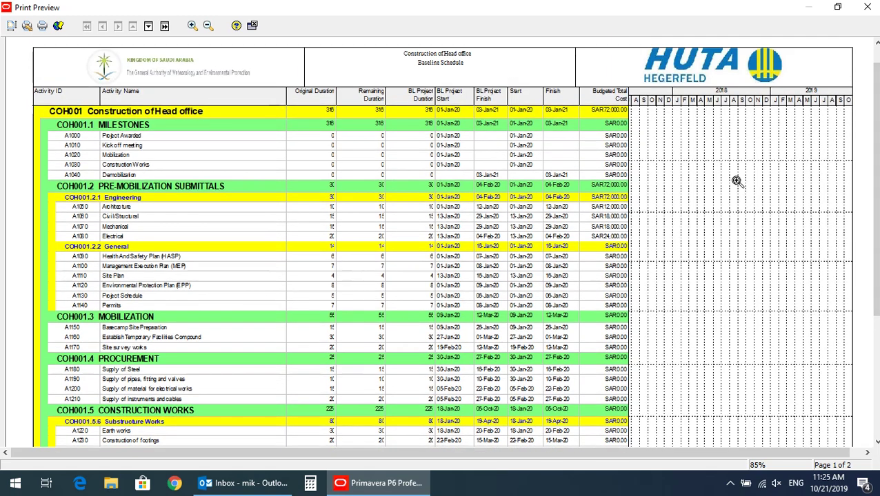
pyautogui.click(11, 27)
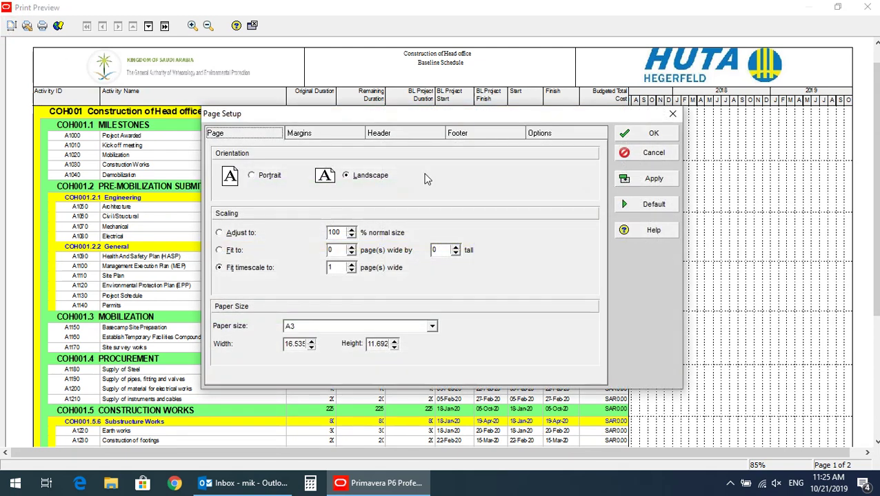
pyautogui.click(552, 131)
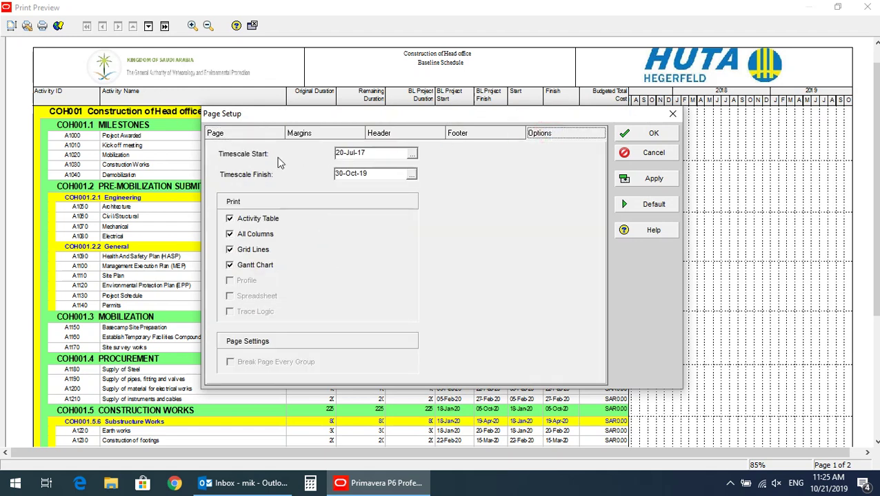
pyautogui.click(412, 156)
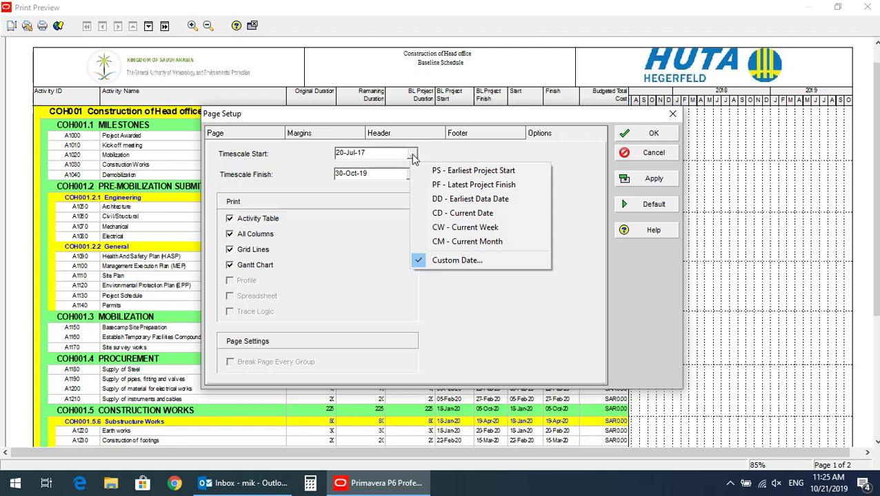
pyautogui.click(455, 261)
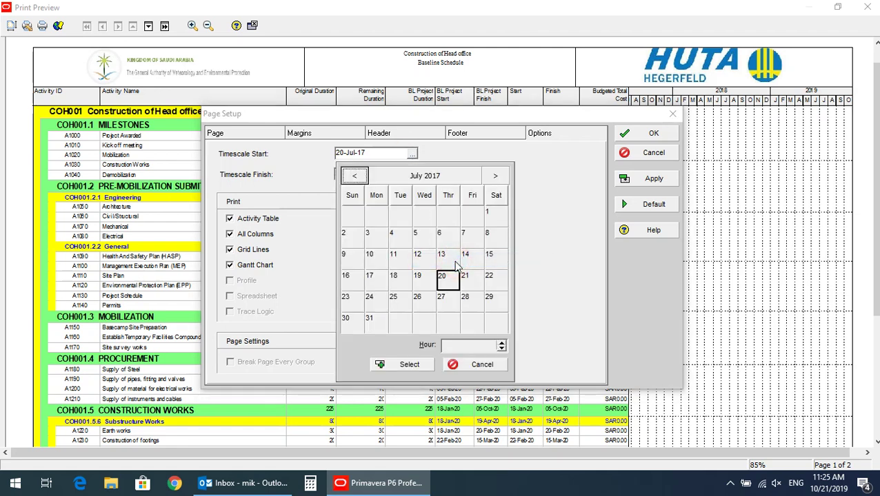
pyautogui.click(437, 177)
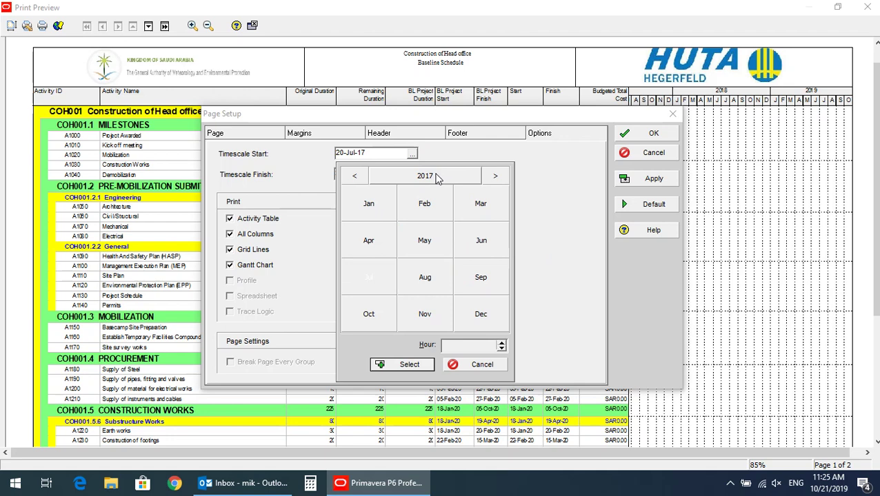
pyautogui.click(436, 177)
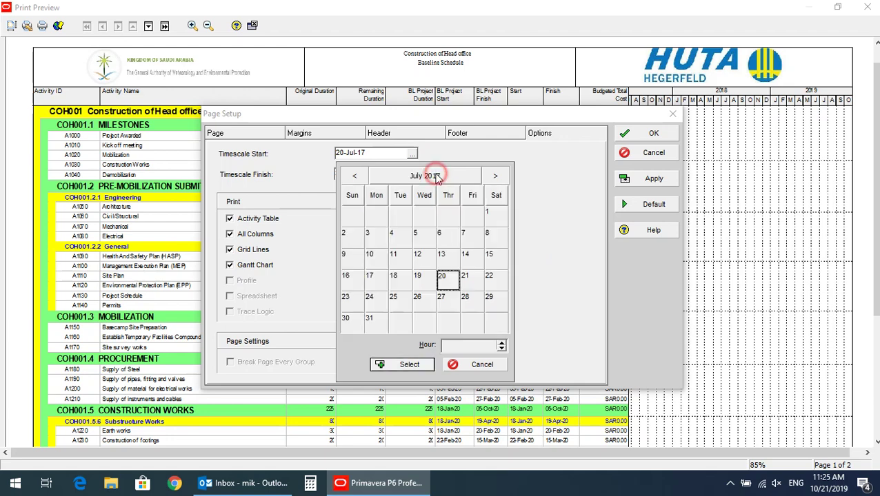
pyautogui.click(437, 177)
pyautogui.click(497, 177)
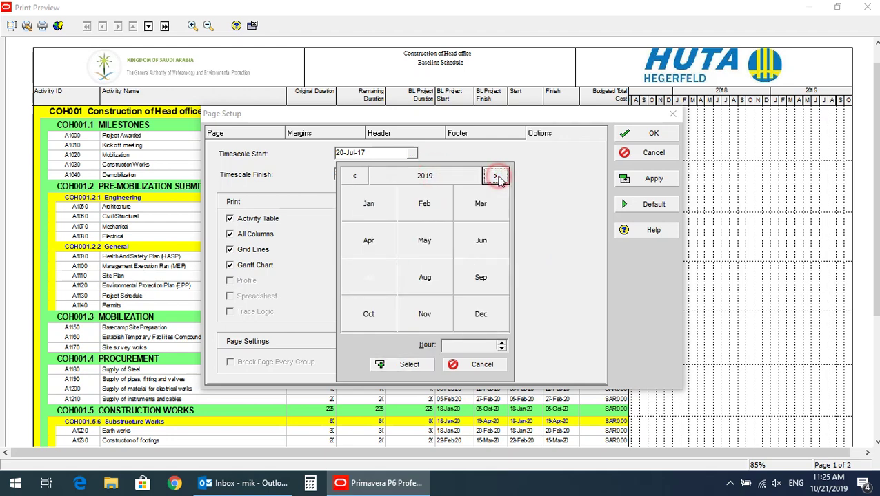
pyautogui.click(497, 178)
pyautogui.click(497, 178)
pyautogui.click(358, 206)
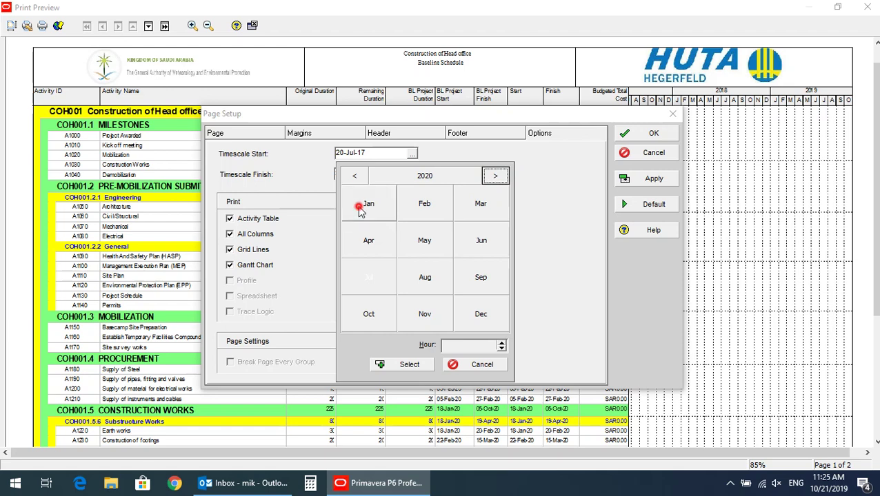
pyautogui.click(416, 217)
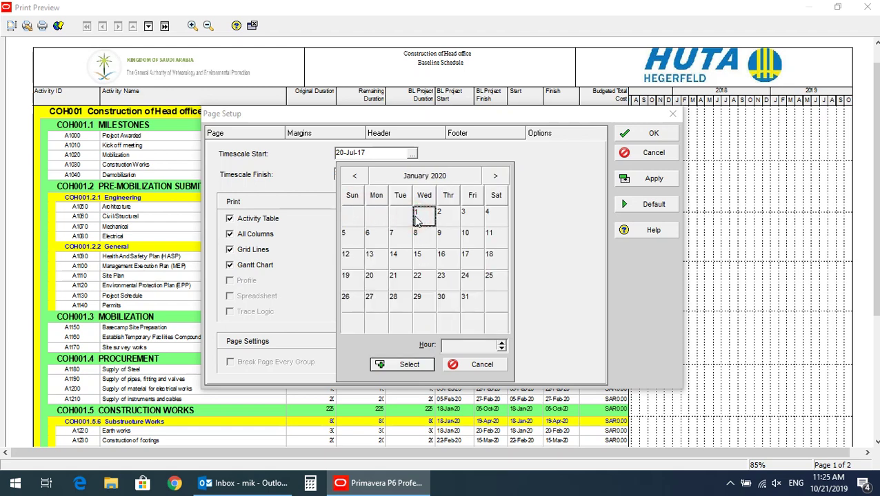
pyautogui.click(392, 363)
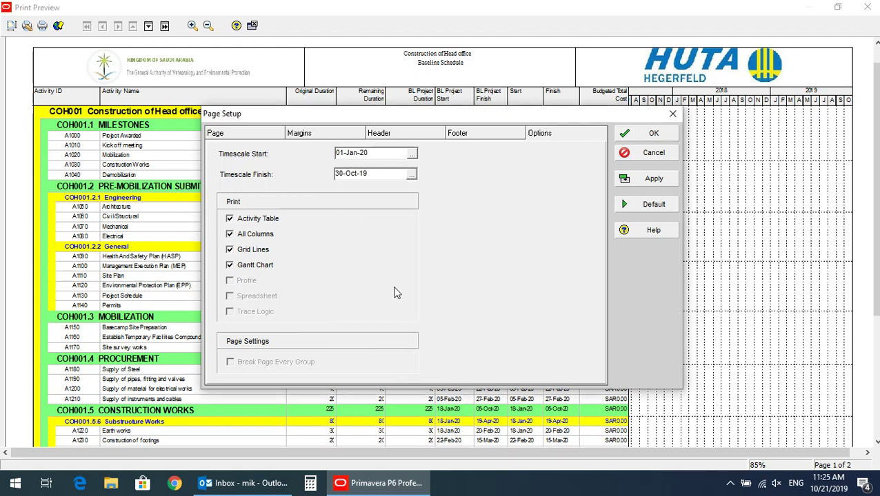
# Set the timescale finish to custom date 31-Dec-20, then apply and accept Page Setup
pyautogui.click(411, 174)
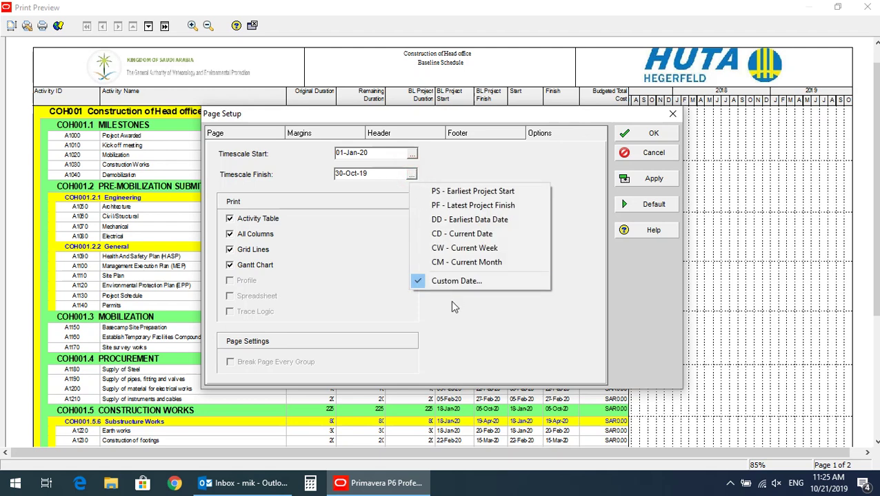
pyautogui.click(456, 281)
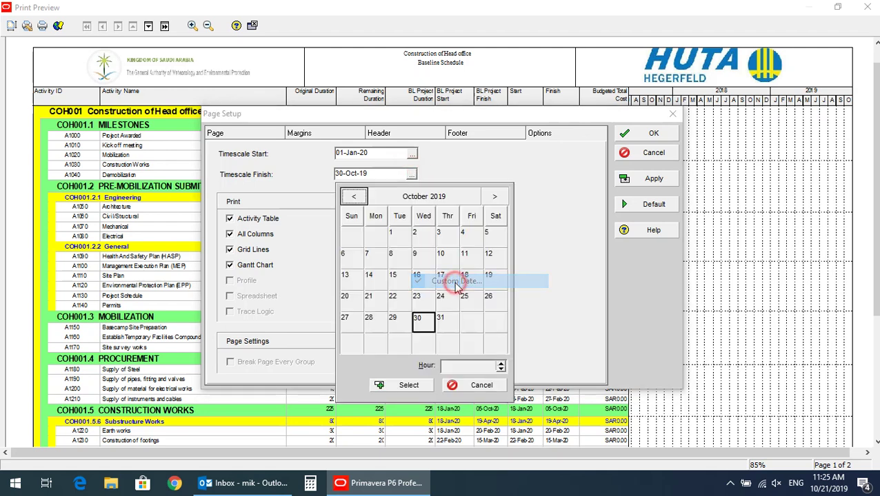
pyautogui.click(453, 197)
pyautogui.click(494, 197)
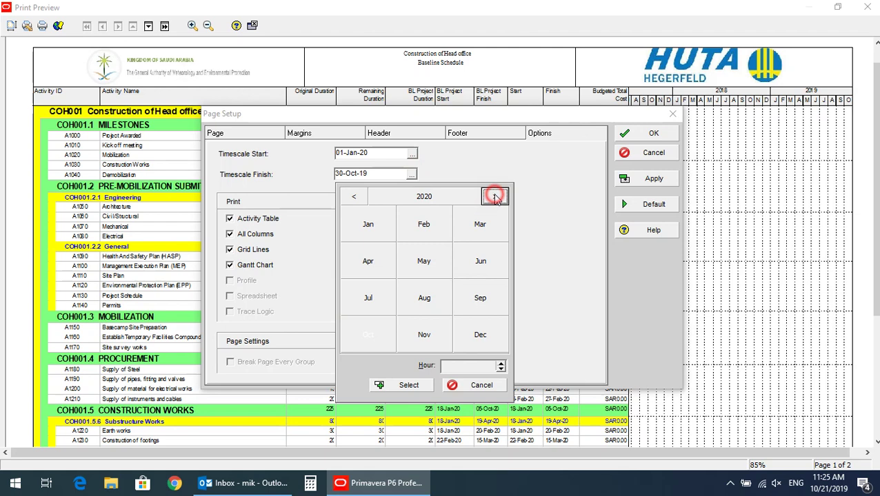
pyautogui.click(483, 334)
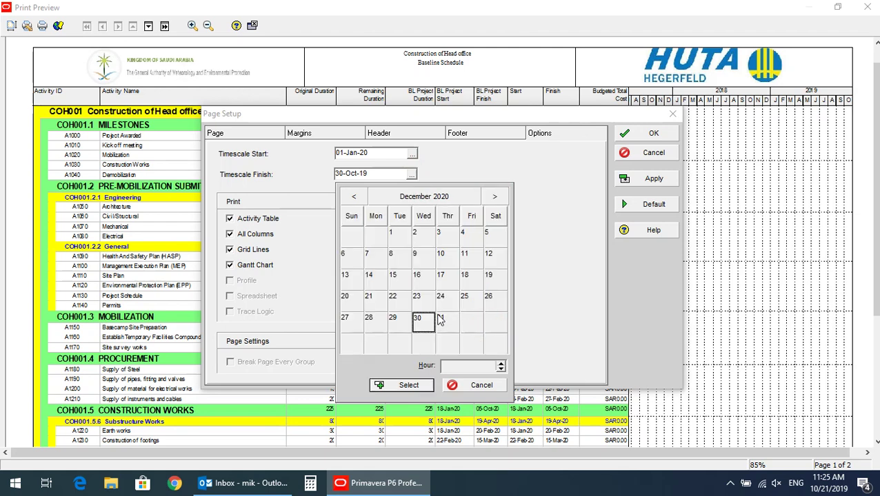
pyautogui.click(447, 322)
pyautogui.click(418, 385)
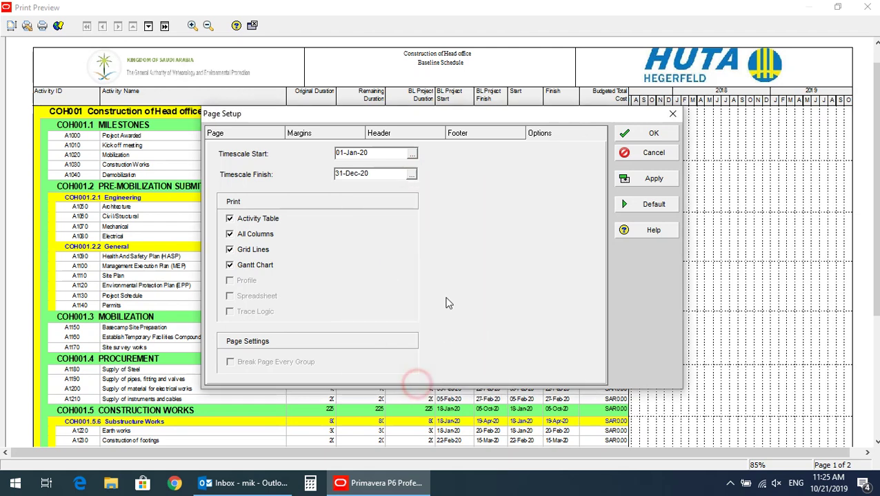
pyautogui.click(648, 179)
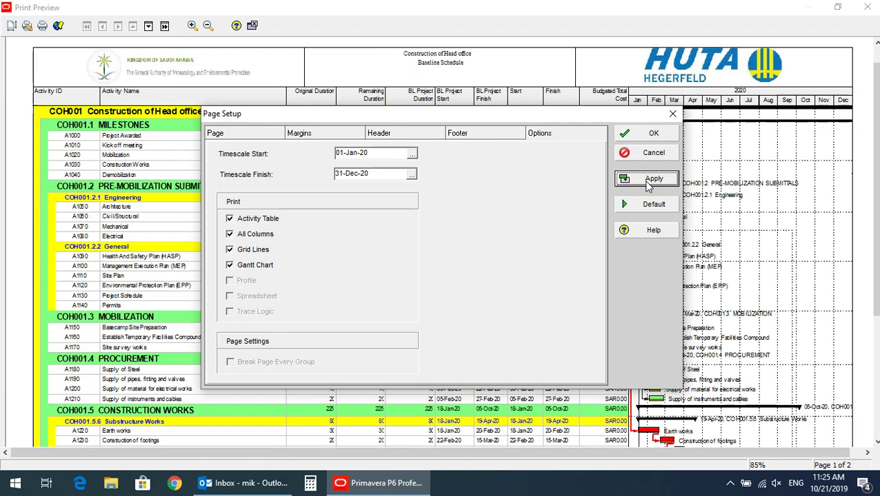
pyautogui.click(653, 135)
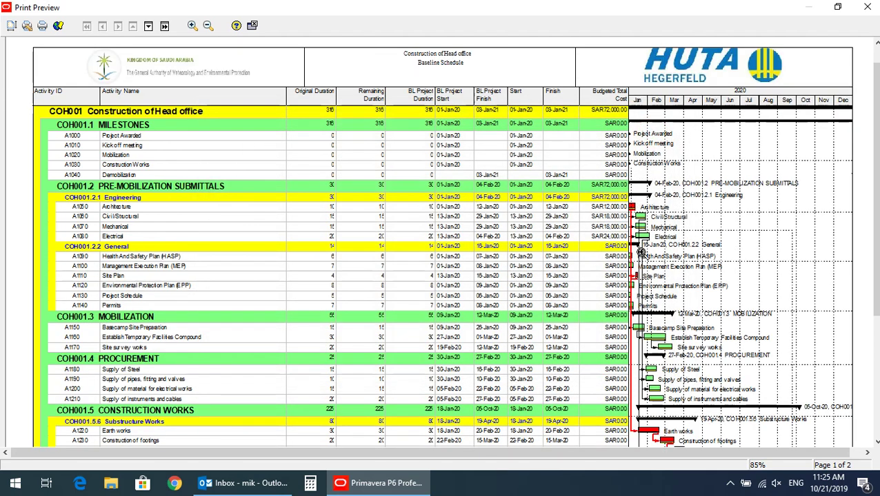
# Scroll the preview down to page 2 and bring up the Print dialog
pyautogui.scroll(-1, 651, 172)
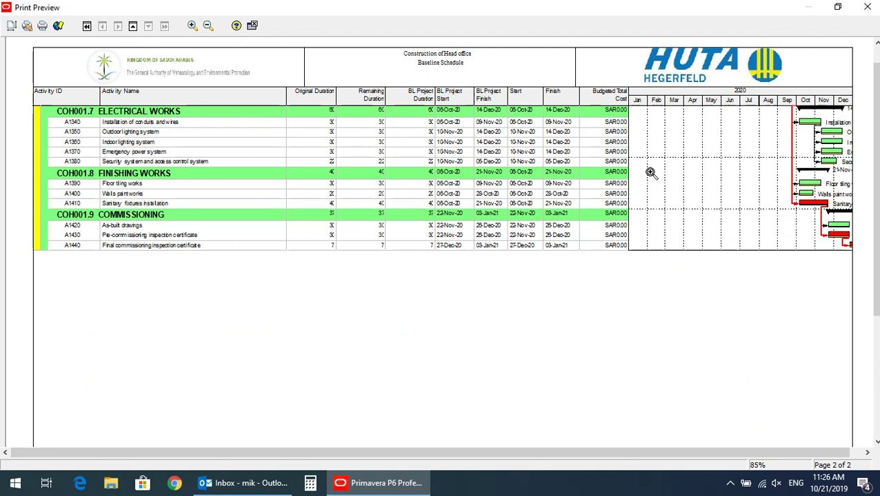
pyautogui.click(41, 28)
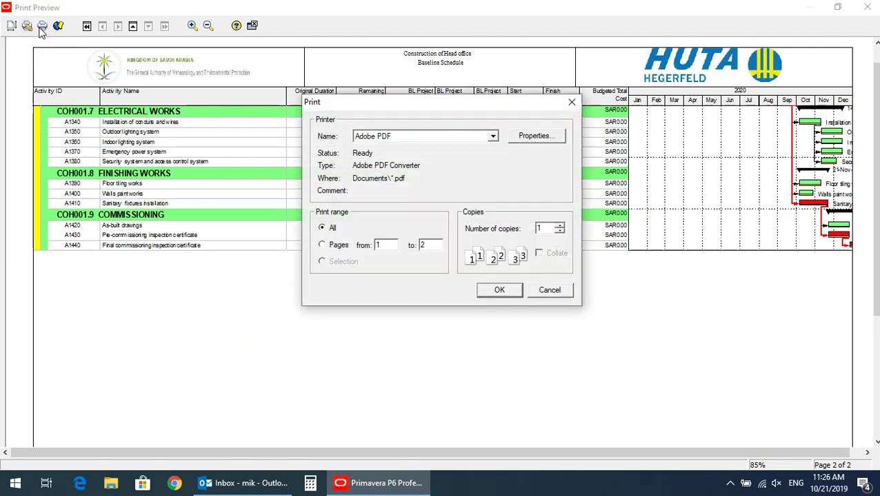
# Choose Adobe PDF as the printer and start printing the schedule
pyautogui.click(494, 139)
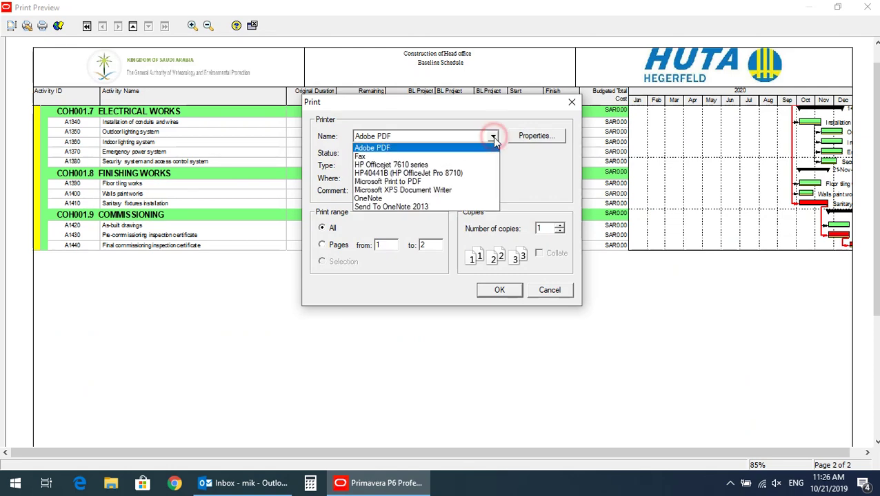
pyautogui.click(417, 148)
pyautogui.click(499, 290)
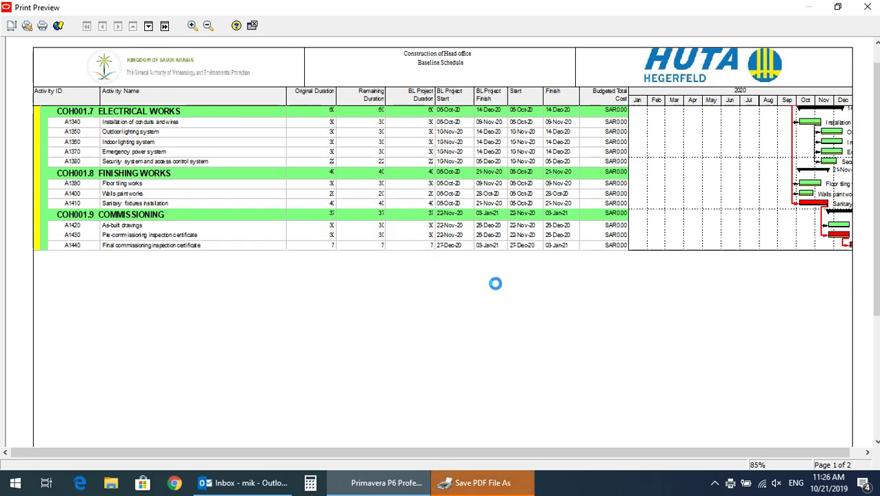
# Save the PDF as COH_Baseline in the PRIMA LECTURES > BL folder
pyautogui.click(483, 482)
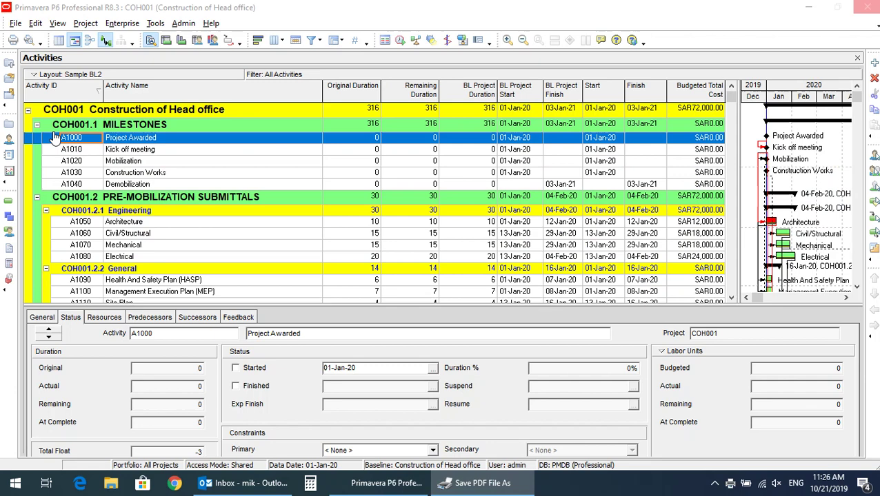
pyautogui.click(54, 149)
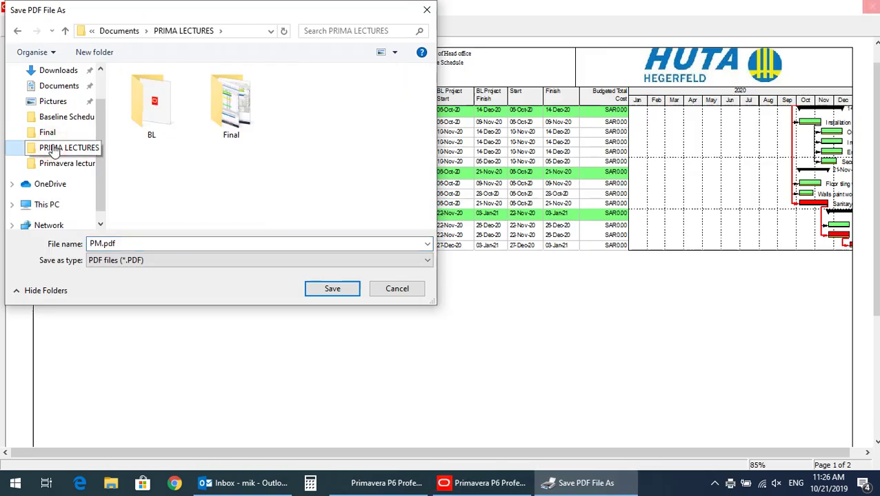
pyautogui.doubleClick(129, 243)
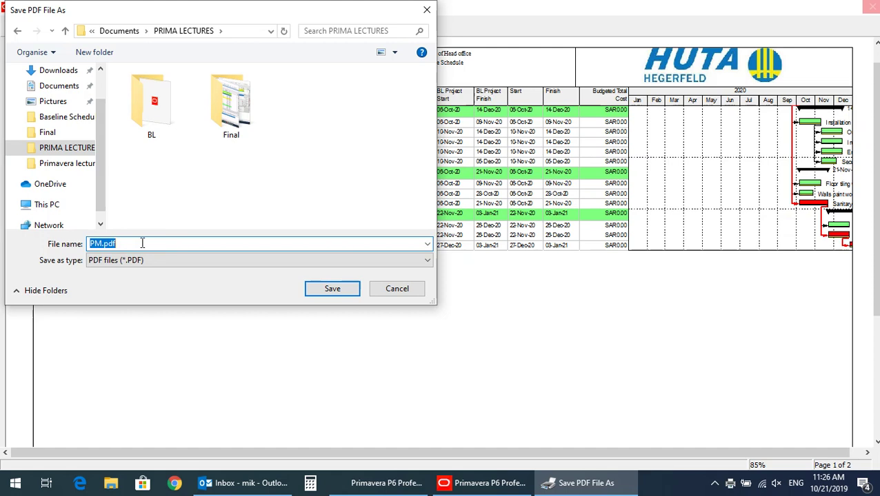
pyautogui.write('COH_Baseline')
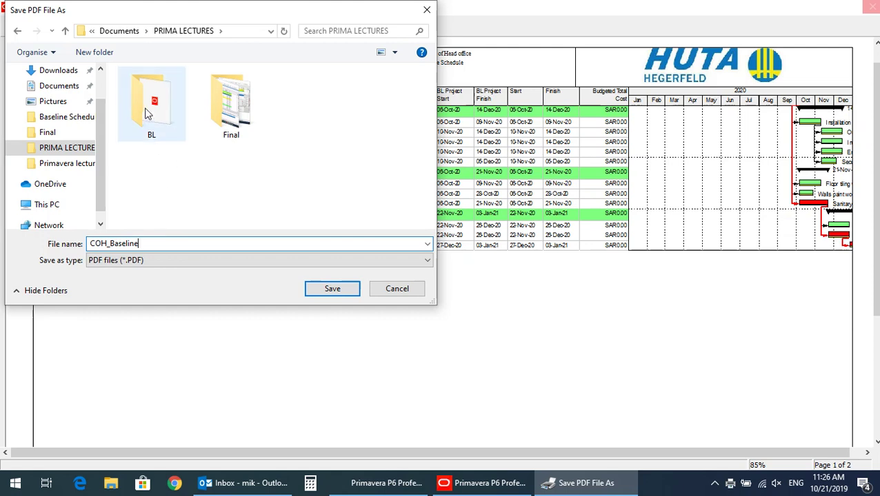
pyautogui.doubleClick(146, 113)
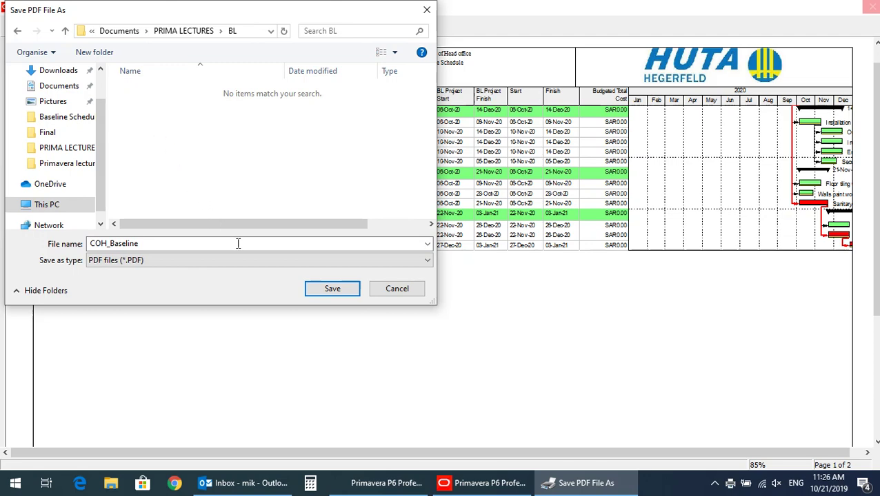
pyautogui.click(328, 295)
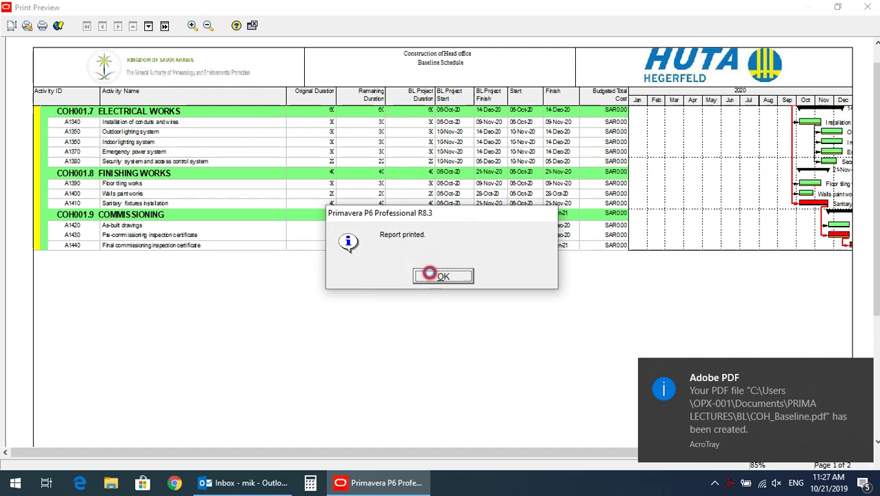
# Dismiss the 'Report printed' confirmation message
pyautogui.click(429, 275)
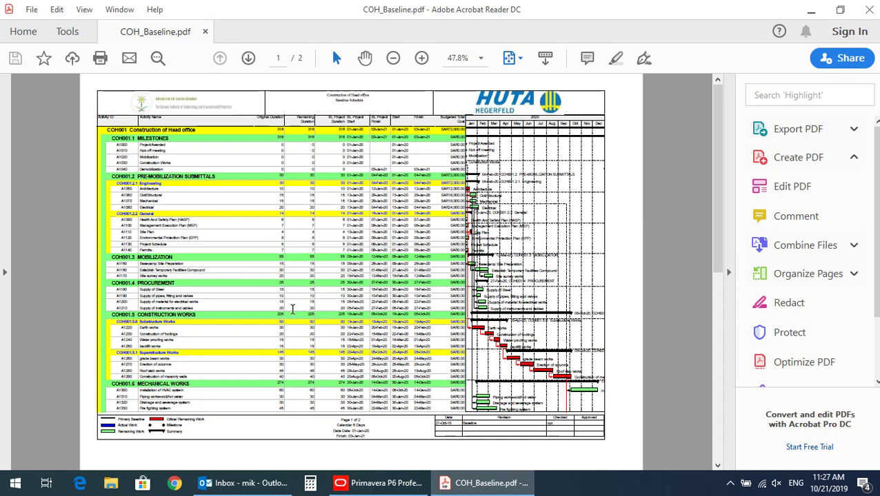
pyautogui.scroll(-1, 324, 270)
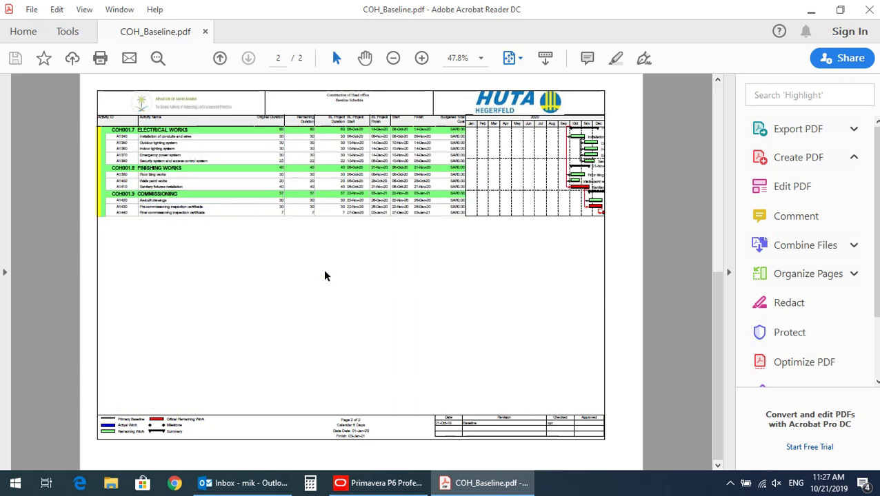
pyautogui.scroll(1, 325, 276)
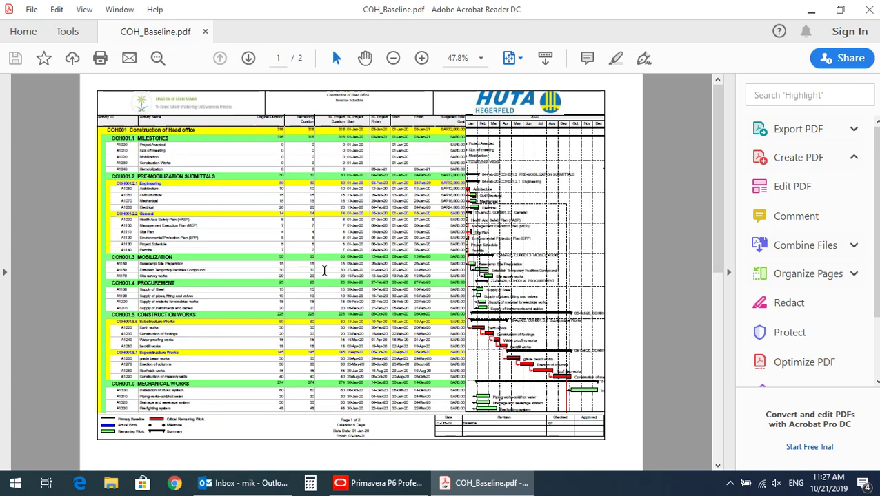